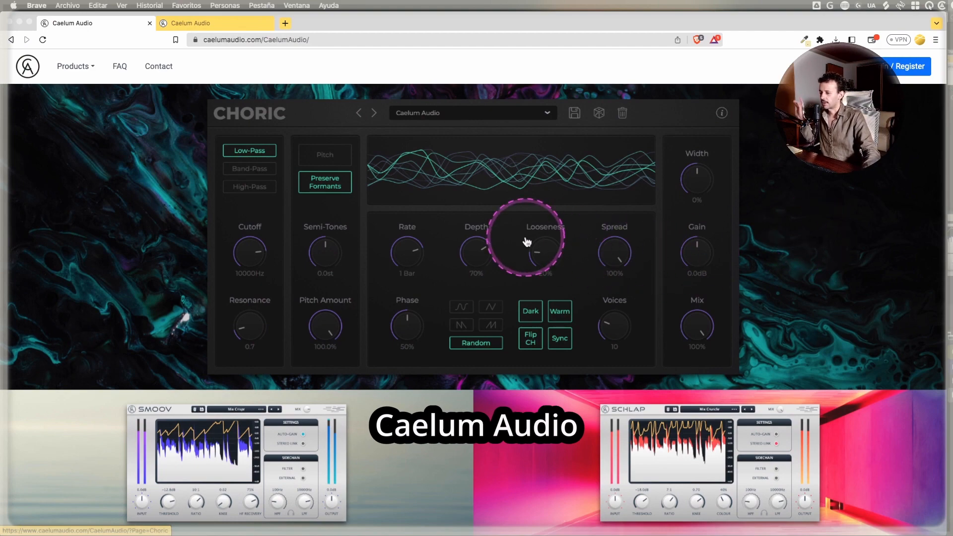
Open the plugin catalogue on the Caelum Audio website and look through the Choric product page
click(75, 66)
click(72, 88)
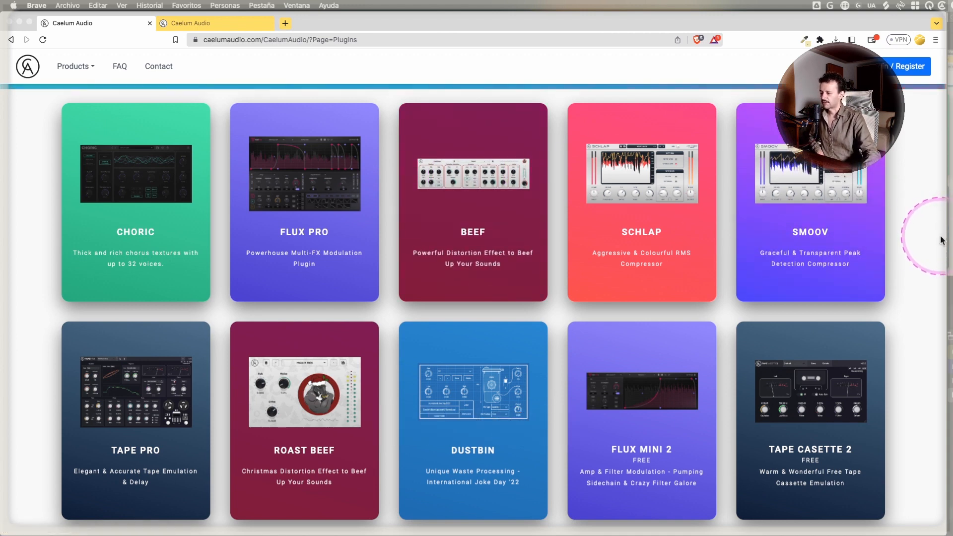
mouse_move(459, 384)
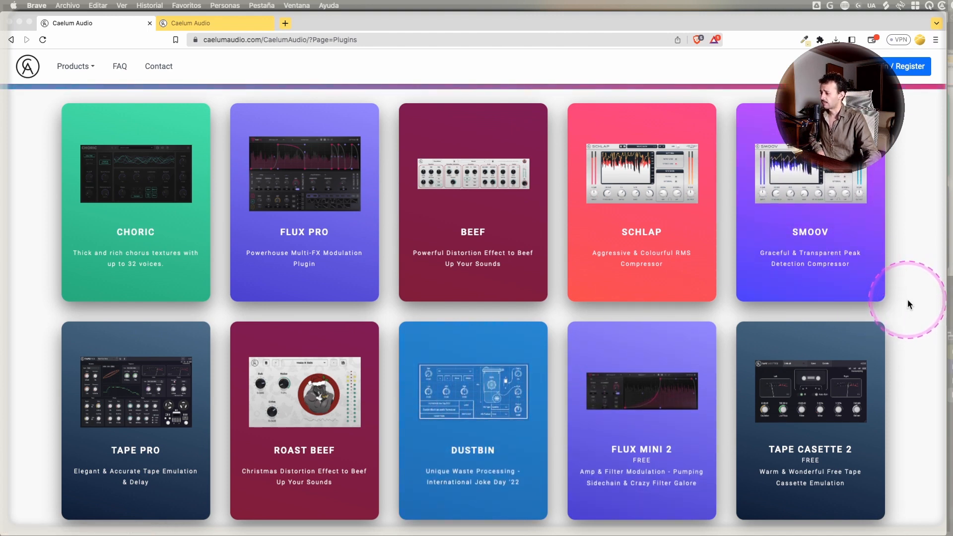
scroll(907, 300, down, 1)
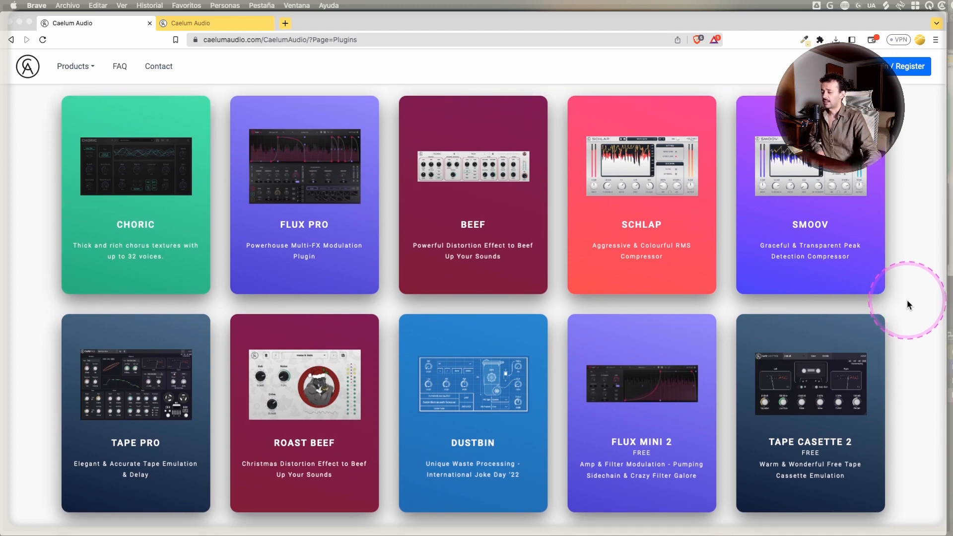
scroll(907, 300, down, 2)
mouse_move(133, 164)
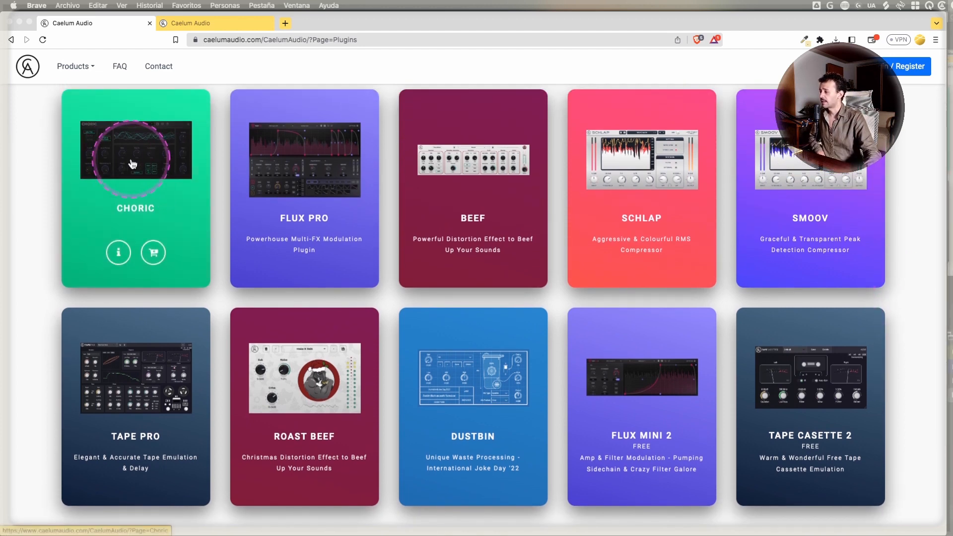
click(156, 132)
scroll(124, 211, down, 1)
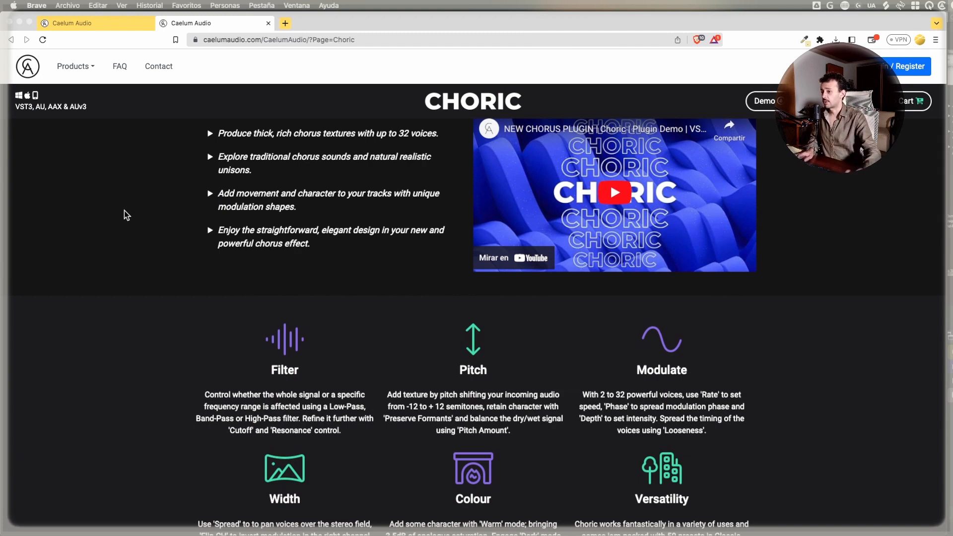
Switch to the REAPER project, place the BASS track directly below DRUMS, and play the loop
click(111, 317)
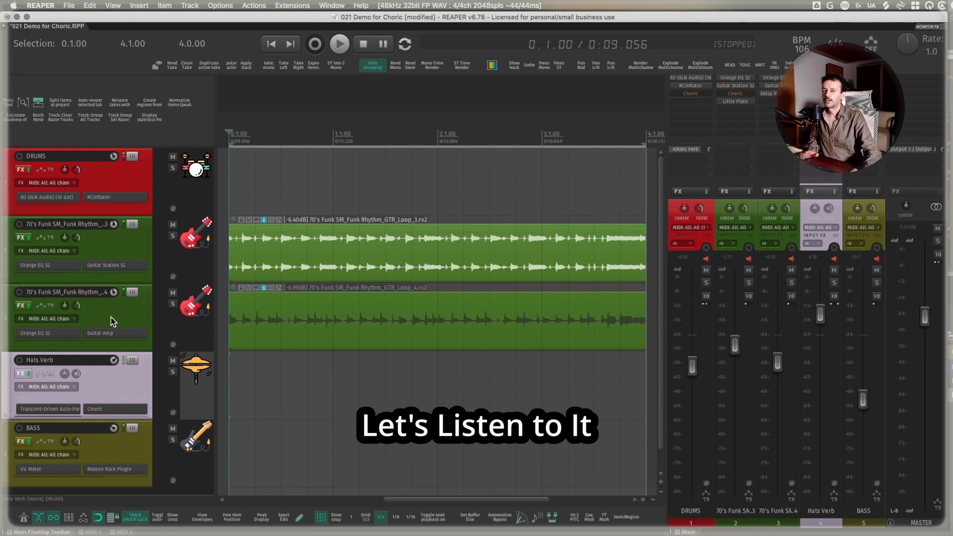
click(436, 196)
click(305, 254)
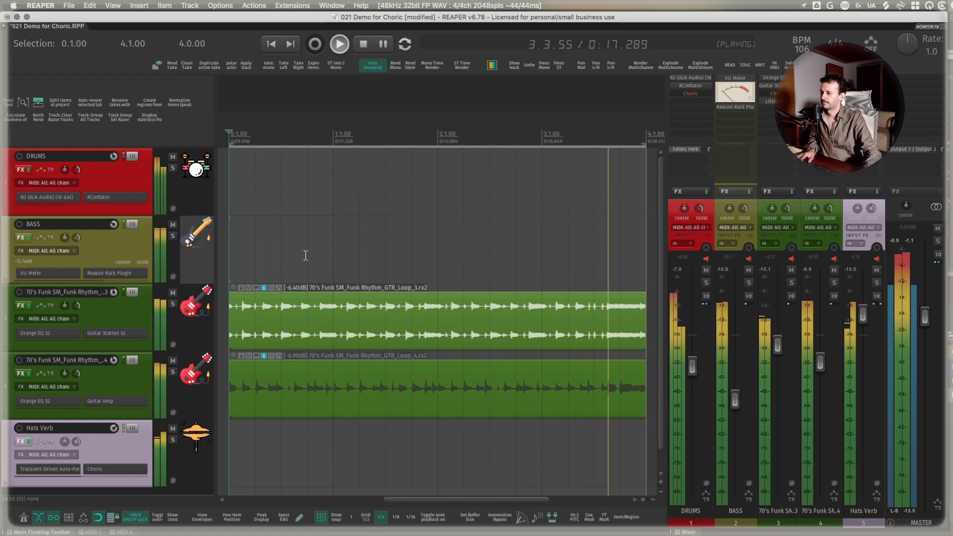
Solo the Funk Rhythm_GTR_Loop_3 guitar track and enable Solo in front for the project
click(173, 303)
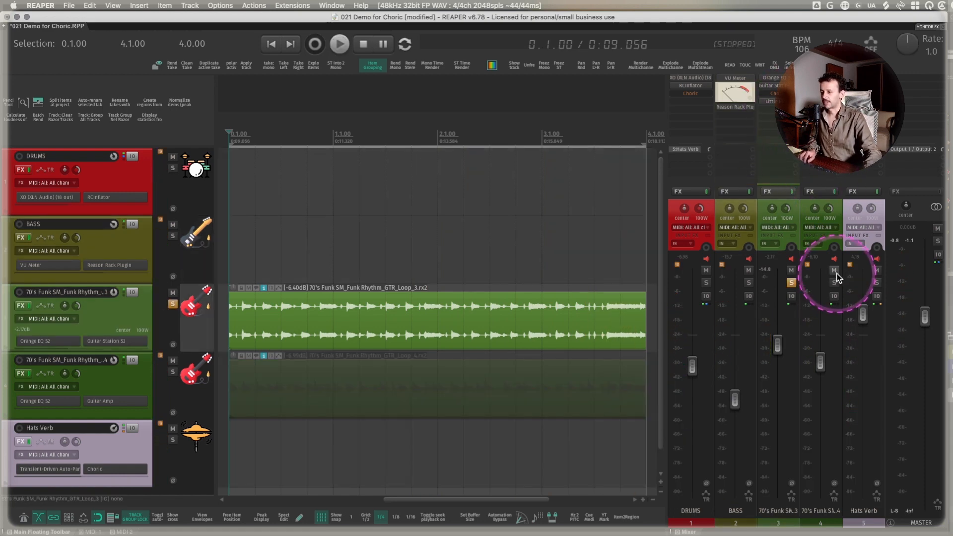
click(220, 6)
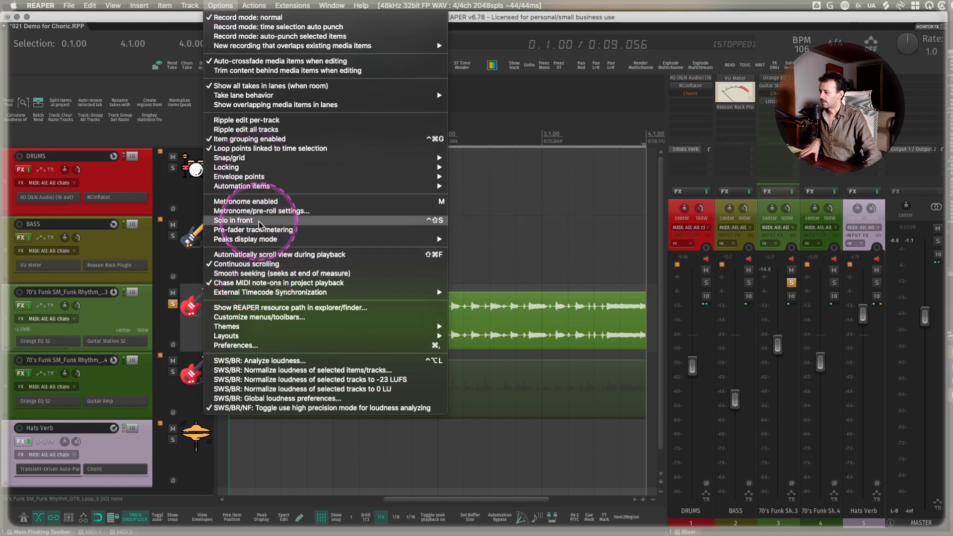
click(341, 230)
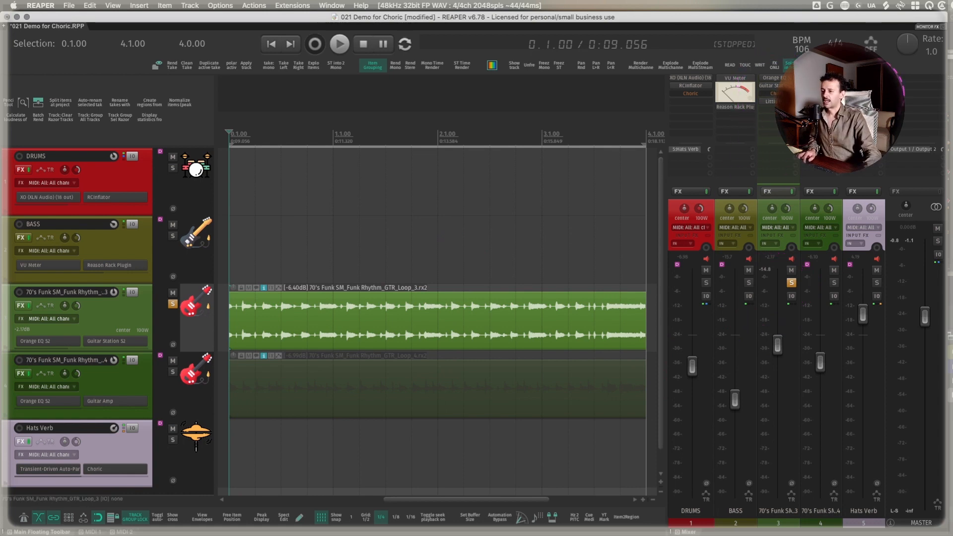
Open Choric on the GTR_Loop_3 track, raise Voices to 32, and bring it back down to 4
click(775, 94)
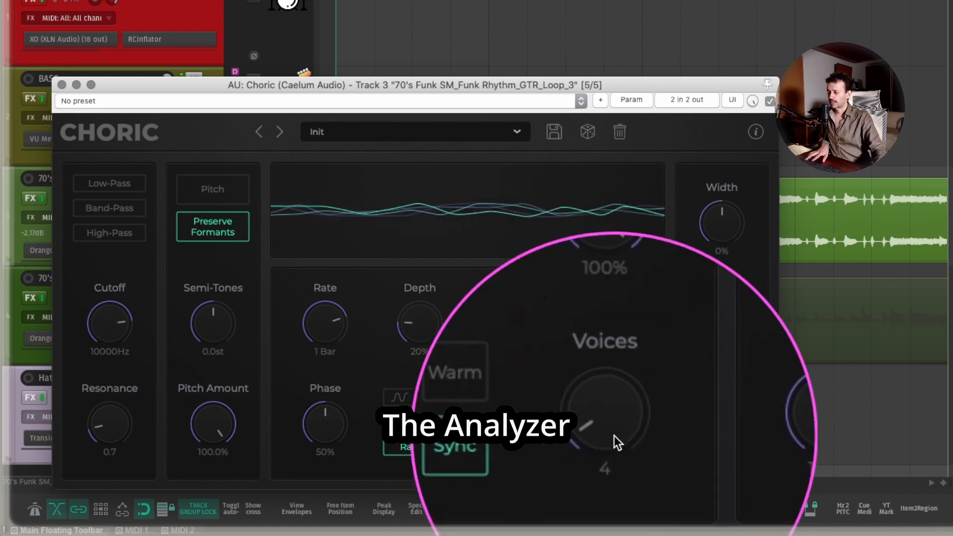
drag(615, 436, 591, 1)
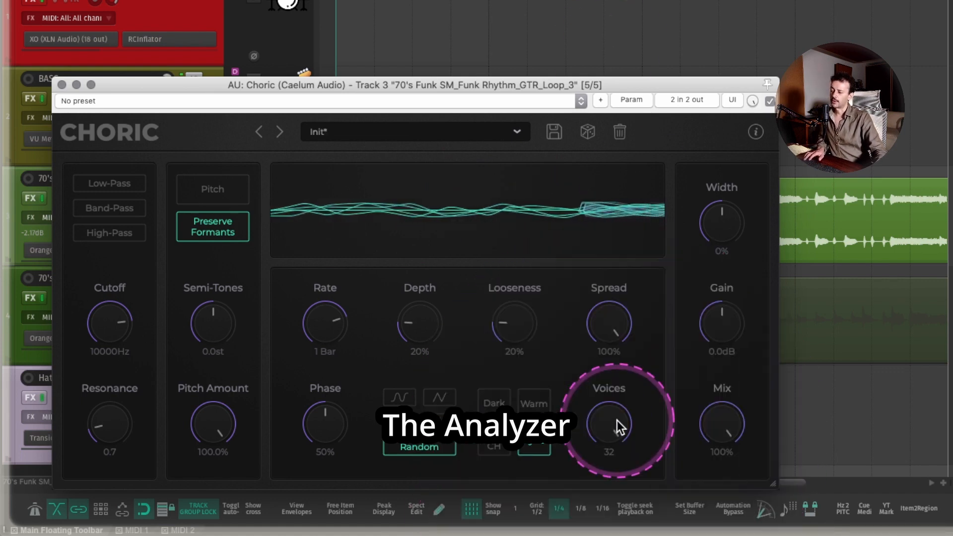
drag(618, 421, 609, 485)
drag(614, 413, 615, 435)
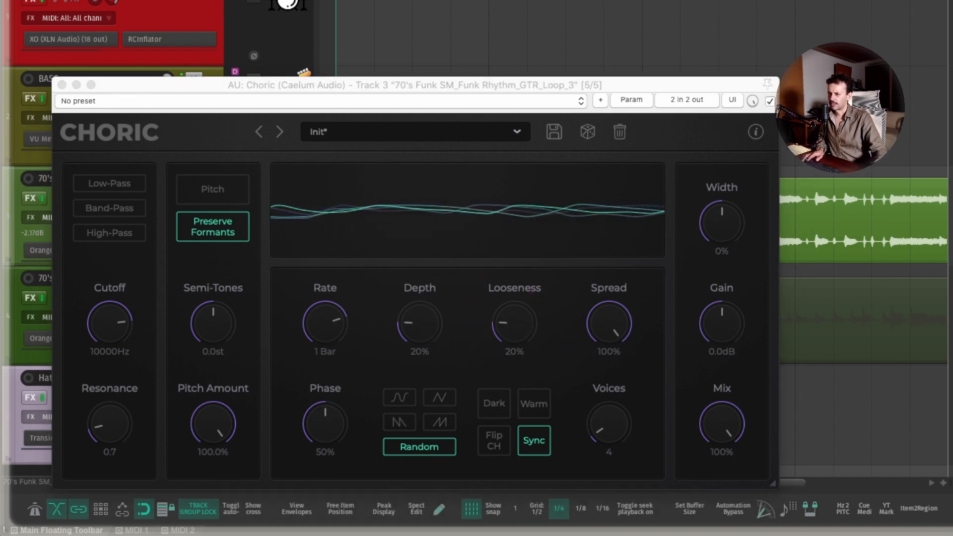
Play the guitar loop with Choric bypassed and re-enabled to compare the dry and processed sound
key(space)
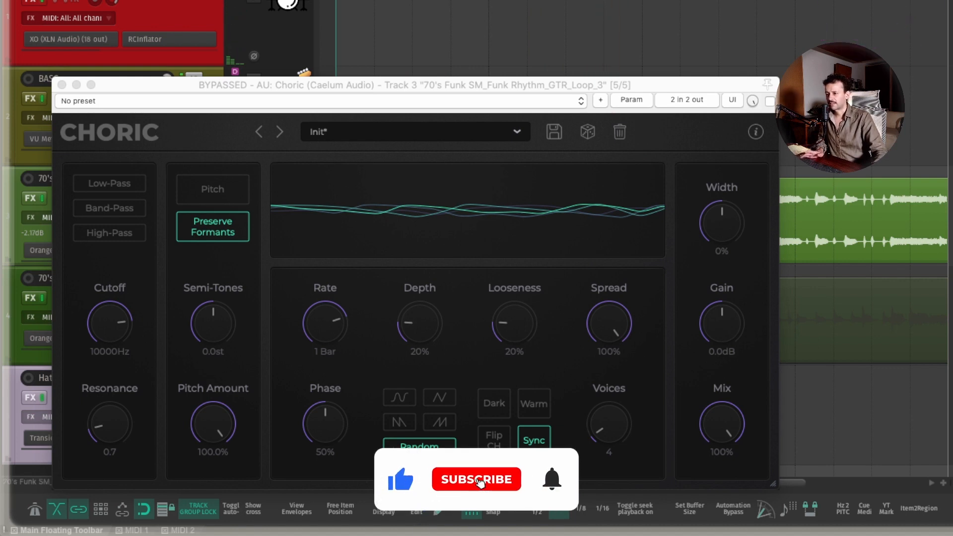
click(770, 101)
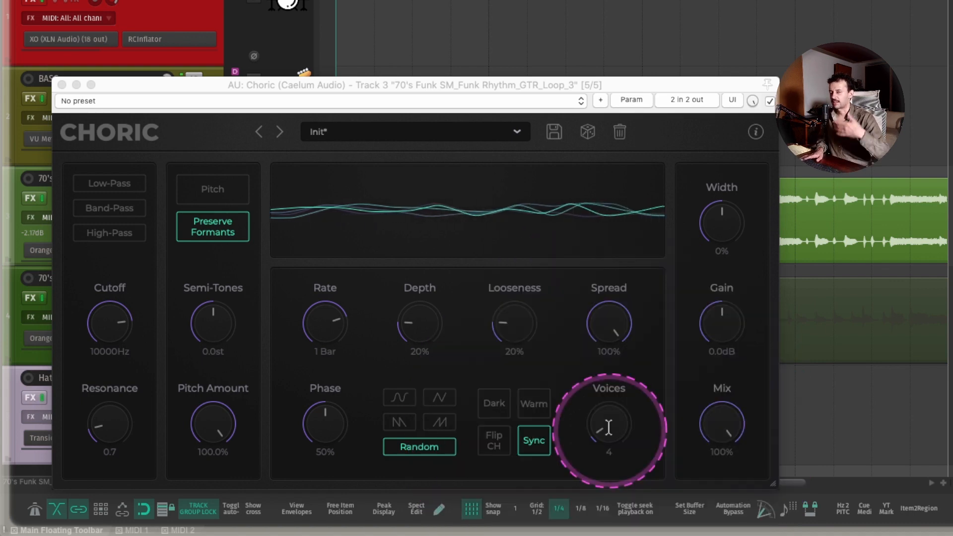
key(space)
Try Choric's Voices at 8, return it to 4, and play the guitar loop
mouse_move(608, 428)
mouse_down()
mouse_move(615, 251)
mouse_move(610, 398)
mouse_move(627, 464)
mouse_move(617, 446)
mouse_move(631, 437)
mouse_move(616, 418)
mouse_up()
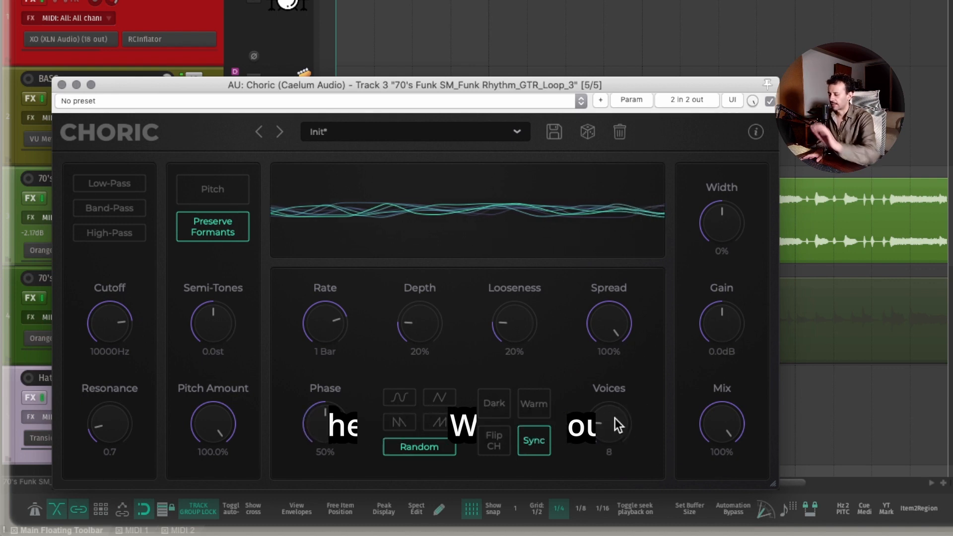
mouse_move(623, 427)
mouse_down()
mouse_move(606, 433)
mouse_move(639, 428)
mouse_up()
key(space)
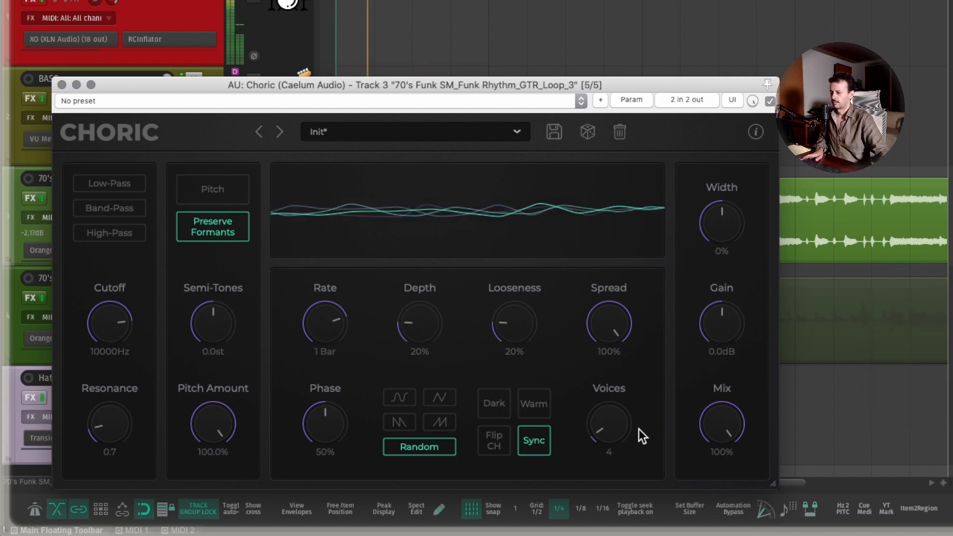
Set Choric's Voices to 10 and listen to the guitar loop
click(592, 340)
drag(596, 426, 612, 447)
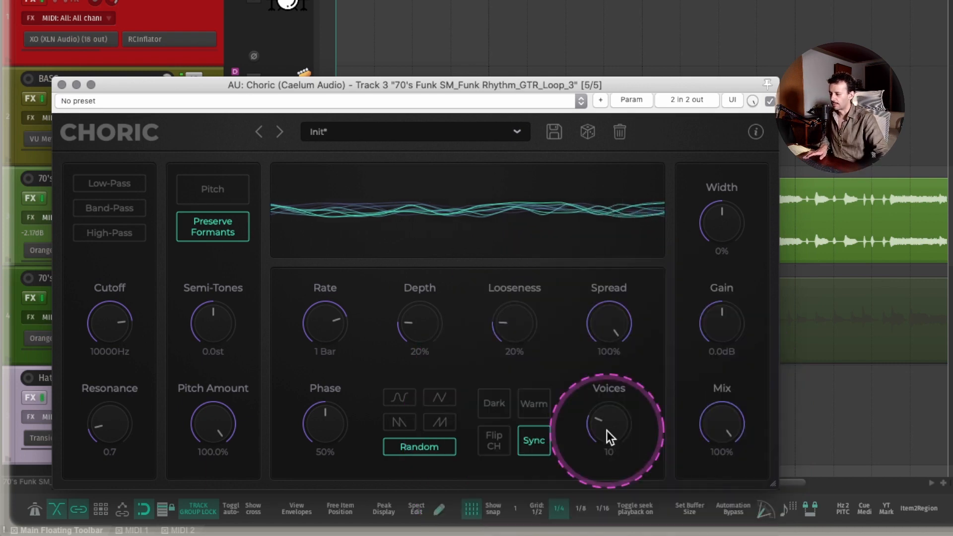
key(space)
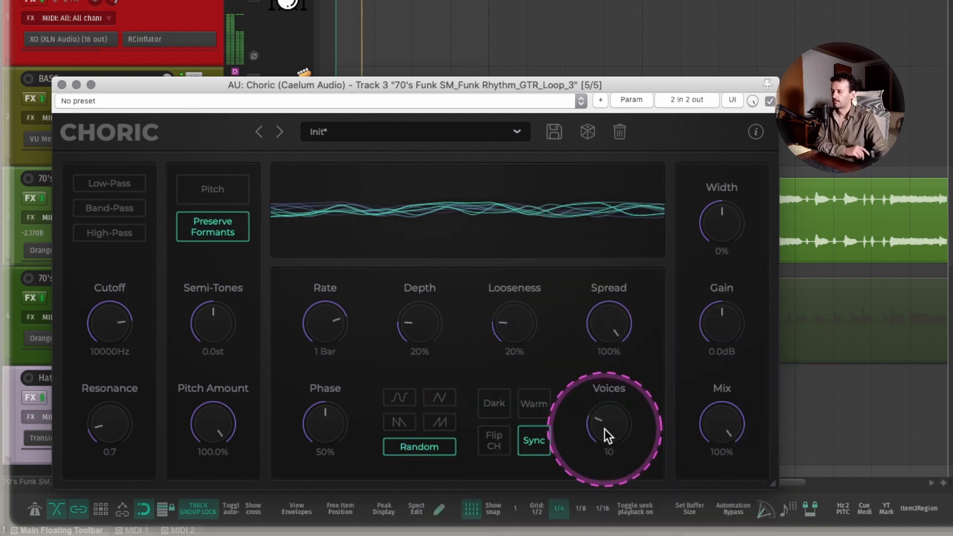
scroll(606, 428, down, 5)
drag(606, 427, 609, 391)
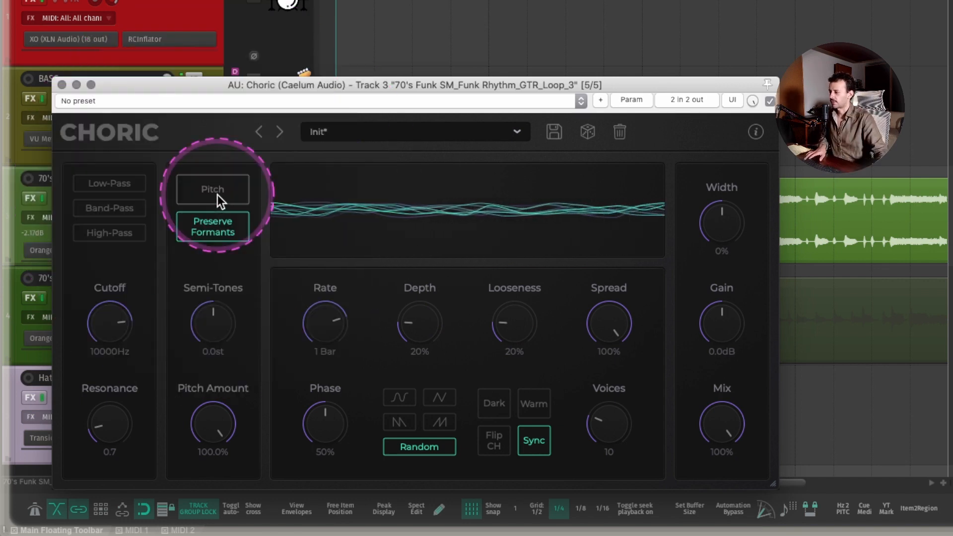
Enable Pitch in Choric, set Semi-Tones to 12.0 st, and play the loop
click(217, 195)
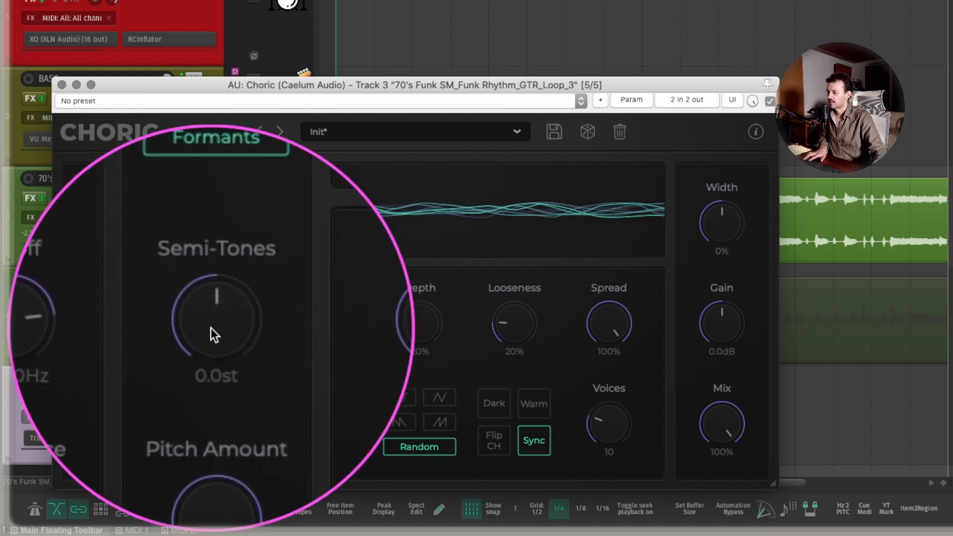
drag(216, 327, 234, 44)
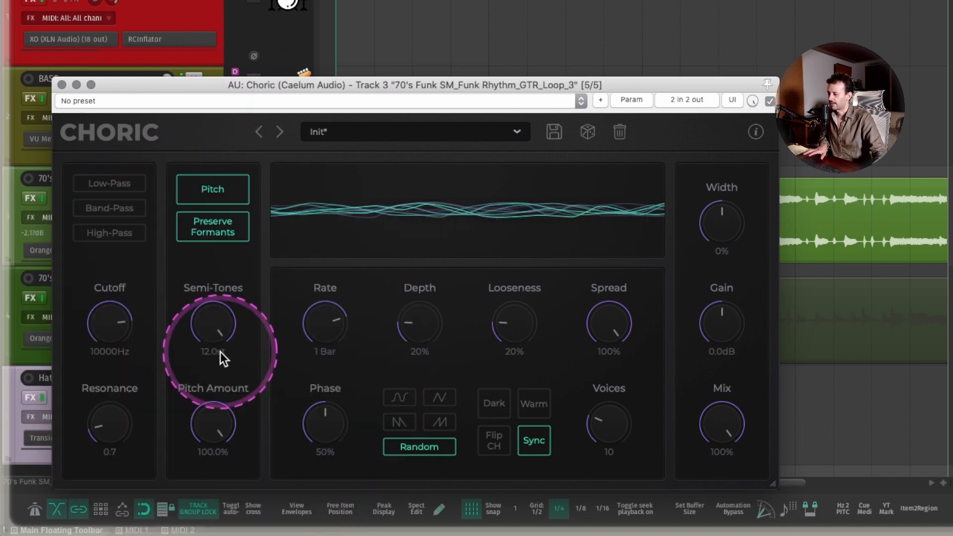
key(space)
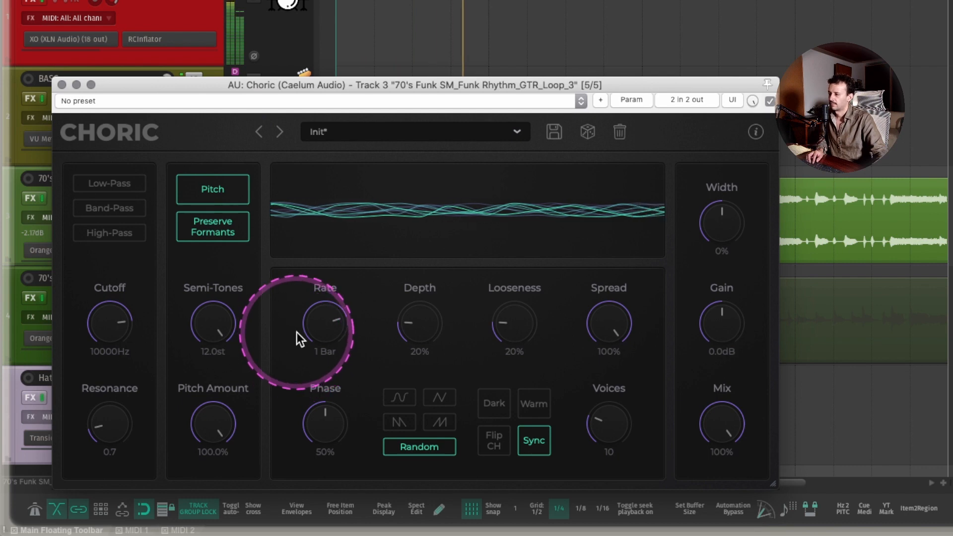
Turn off Solo in front and return to the Choric plugin window
click(318, 1)
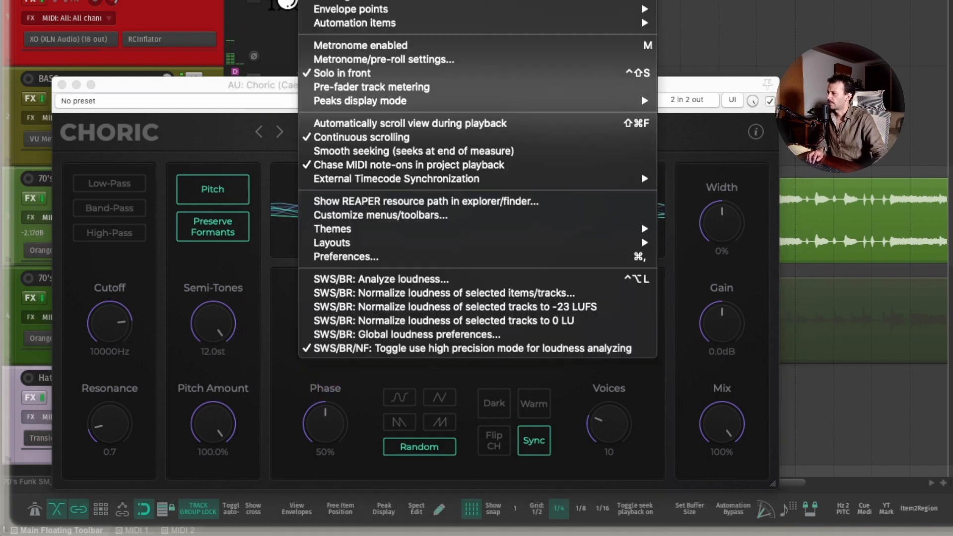
click(247, 172)
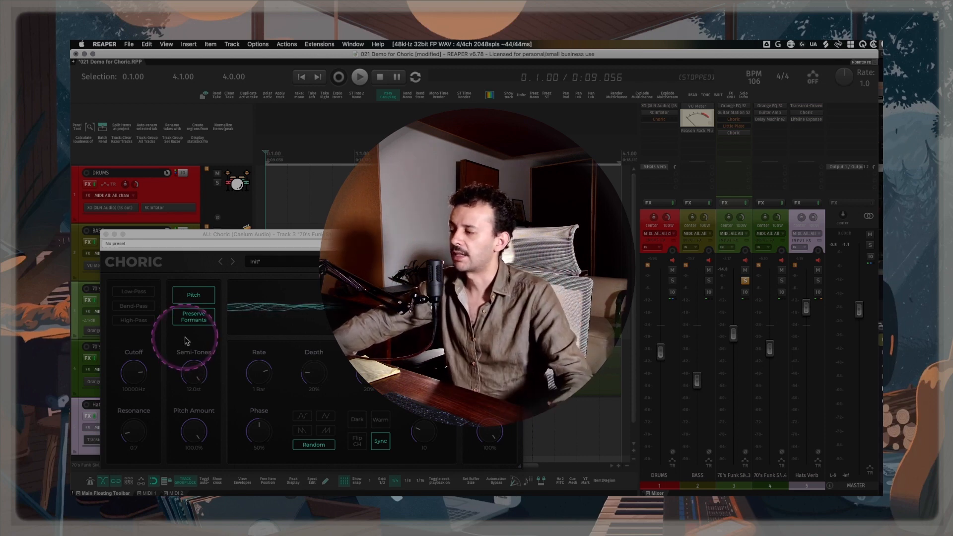
click(196, 323)
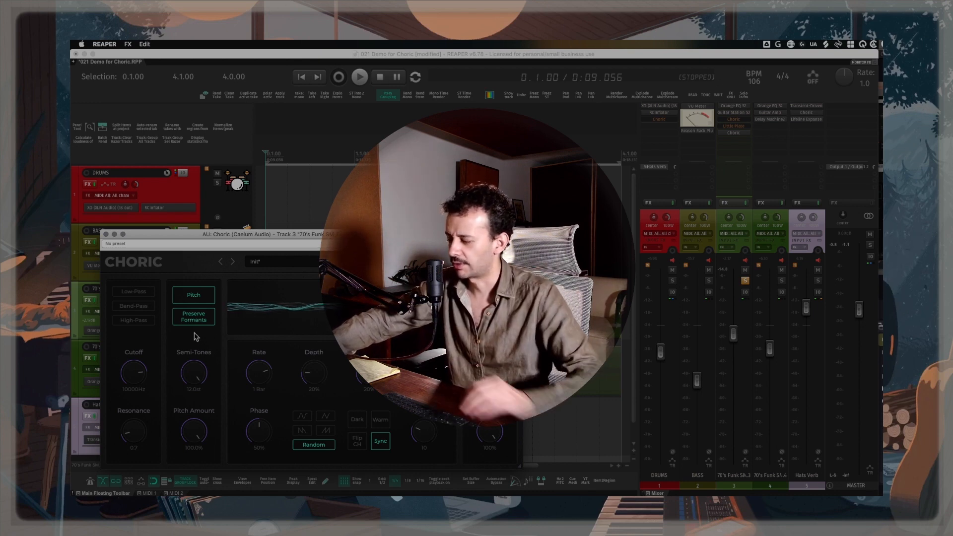
Play the soloed guitar and switch Preserve Formants off and back on to compare the sound
key(space)
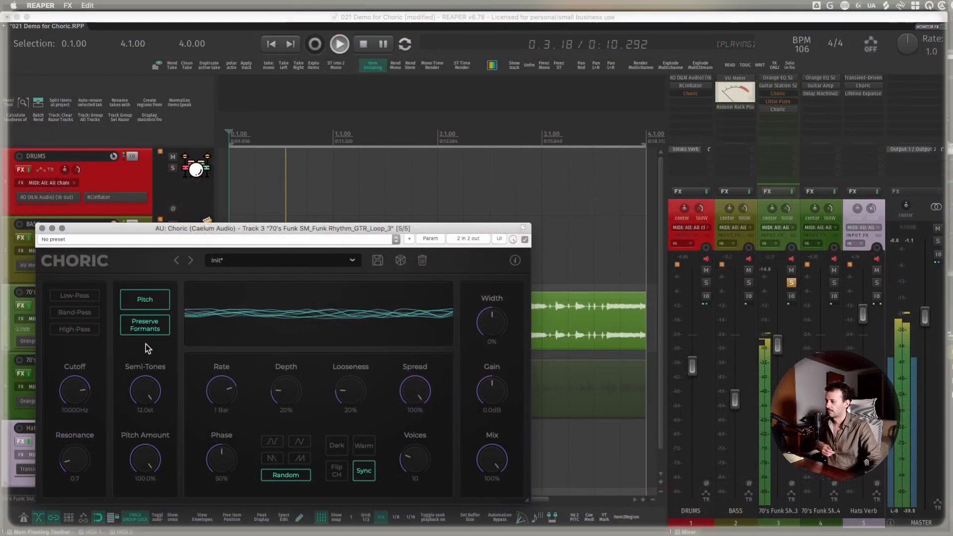
click(145, 327)
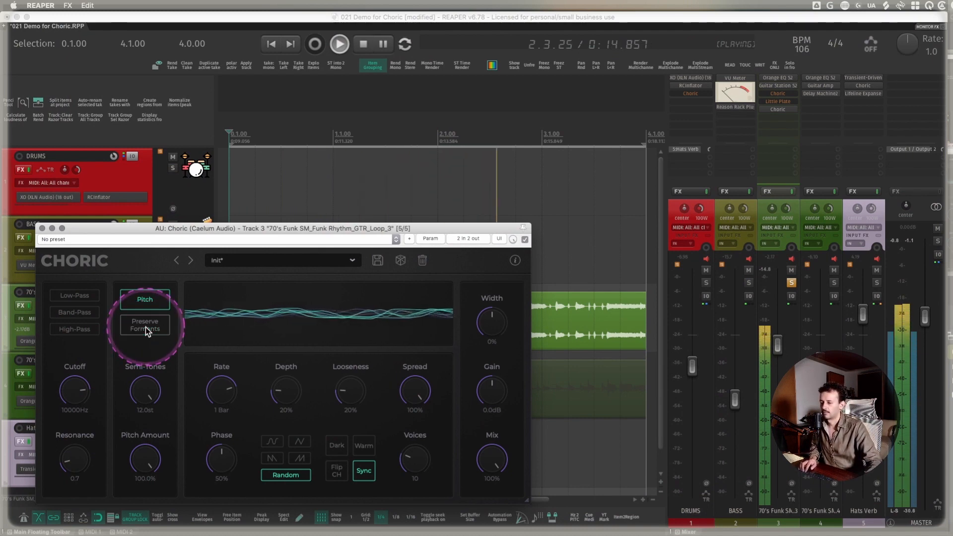
click(145, 327)
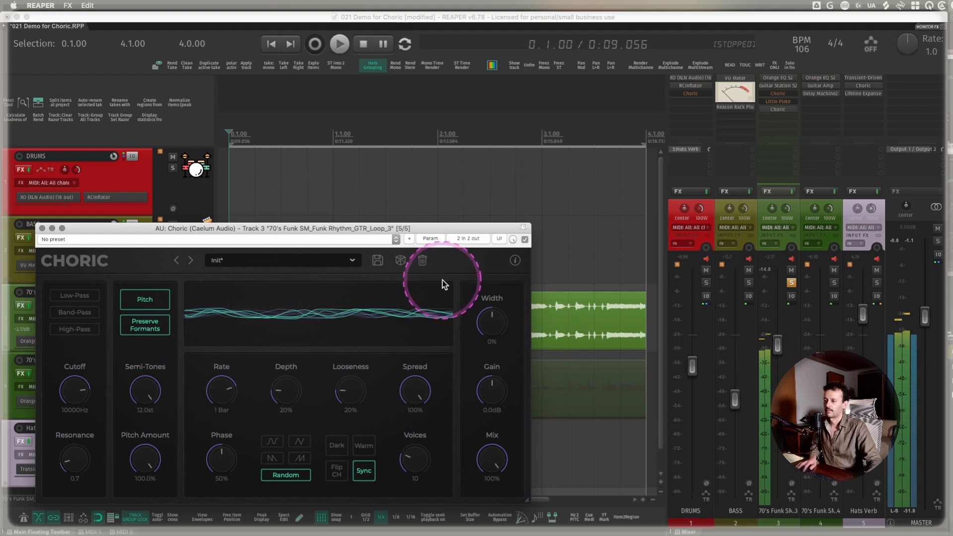
key(space)
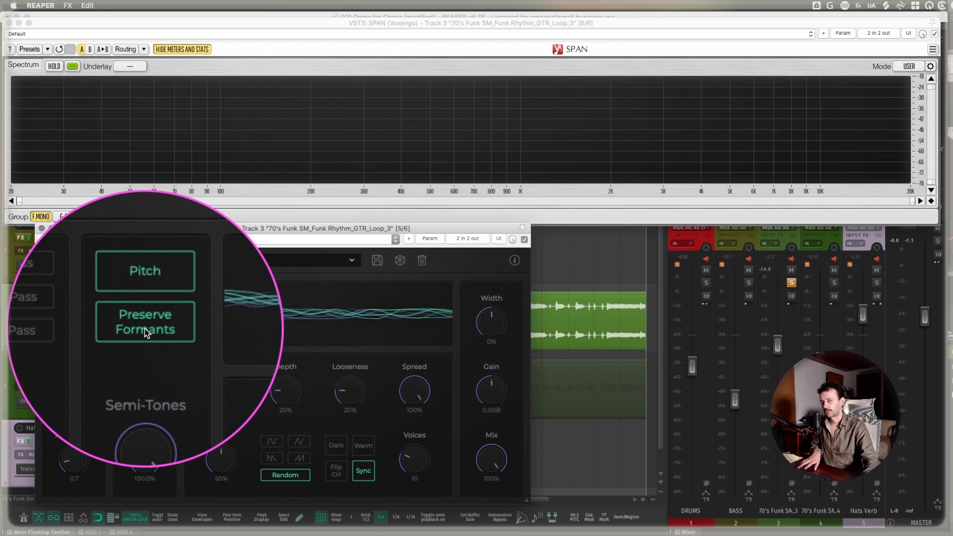
Play the loop with the SPAN analyzer visible and toggle Preserve Formants off and on to examine the spectrum
key(space)
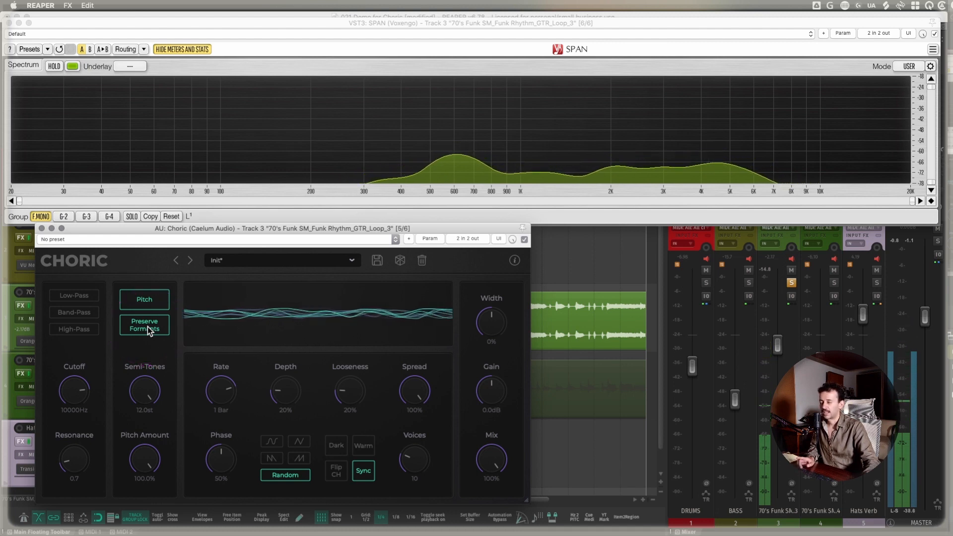
click(148, 327)
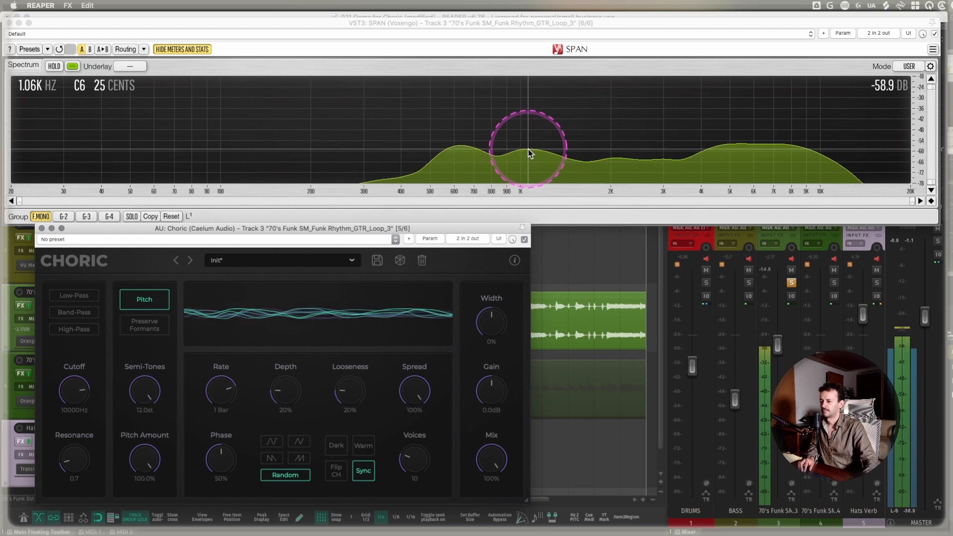
click(154, 325)
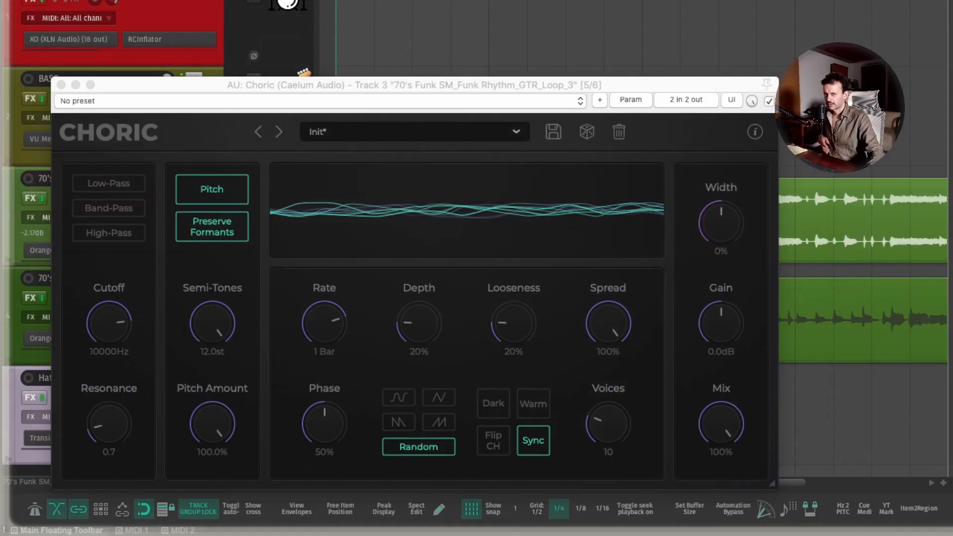
Reposition the Choric window slightly and bypass the plugin on the GTR_Loop_3 track
drag(643, 87, 632, 84)
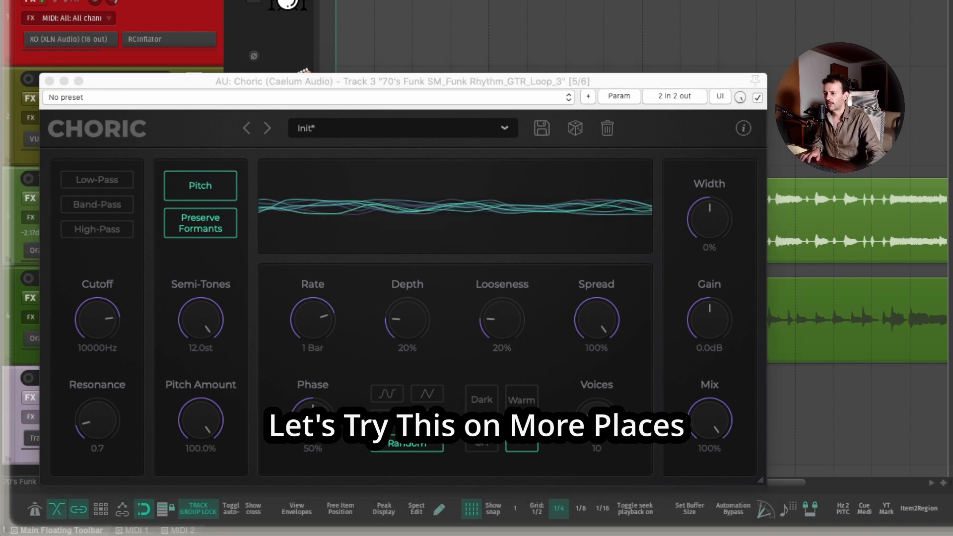
key(b)
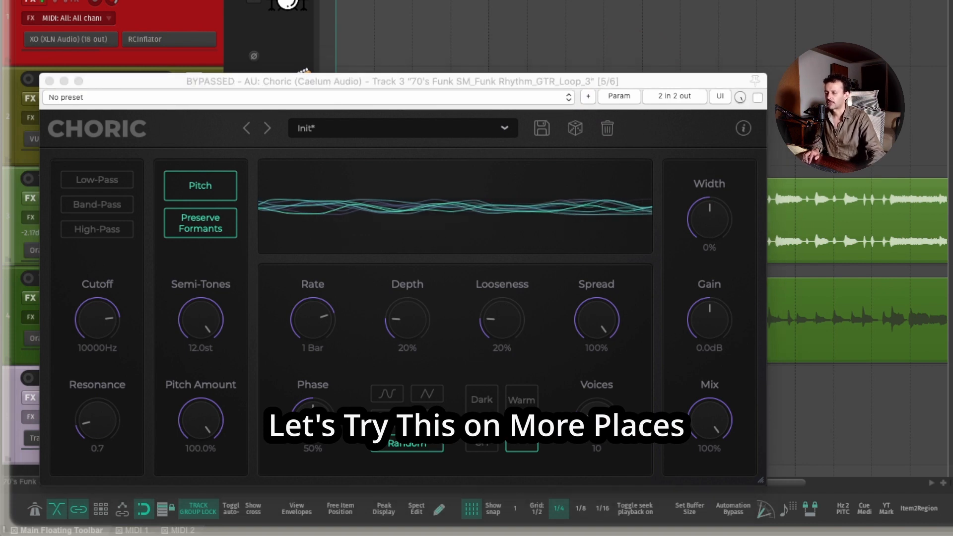
Move the Hats Verb track directly below the DRUMS track and close the Choric plugin window
drag(8, 417, 8, 71)
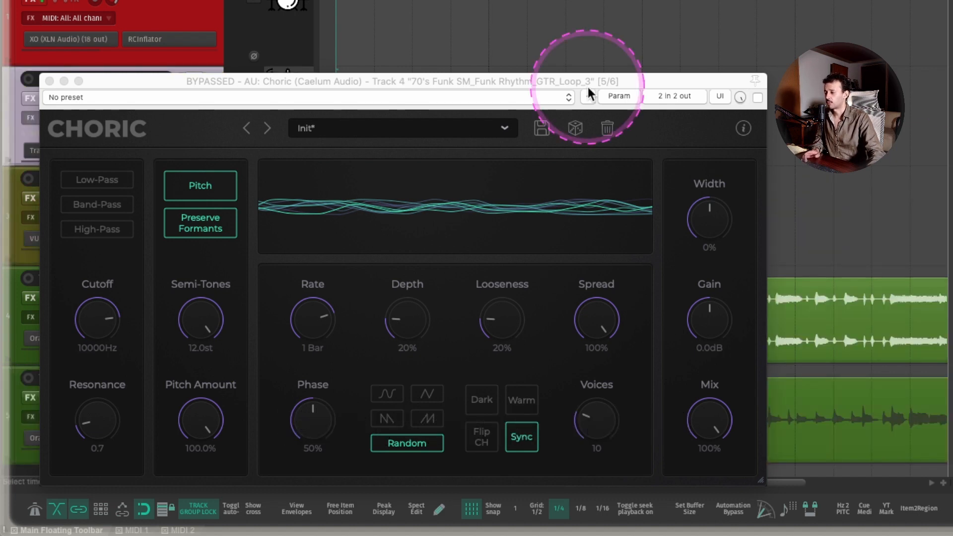
key(Escape)
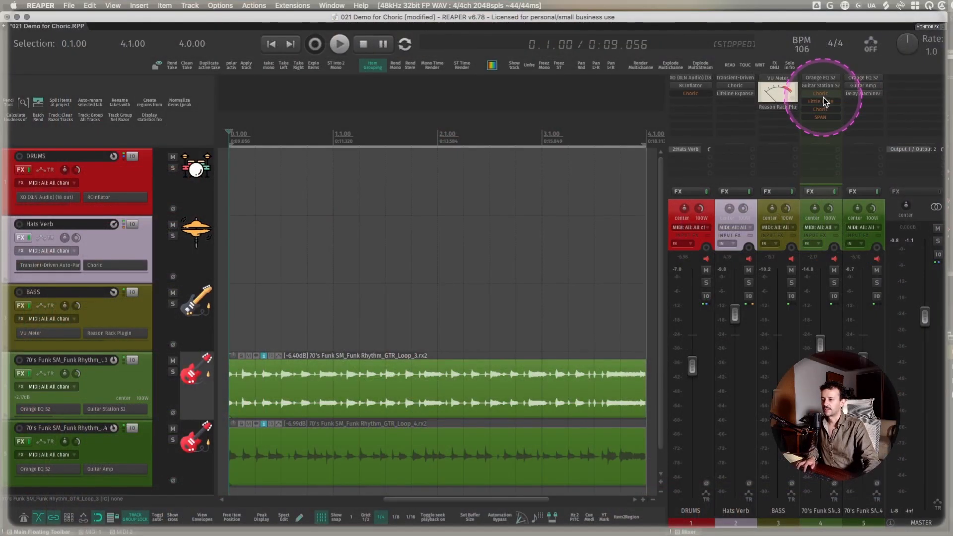
Listen to the GTR_Loop_3 and GTR_Loop_4 guitar tracks soloed one after the other, and reselect GTR_Loop_3 with no solo active
key(F6)
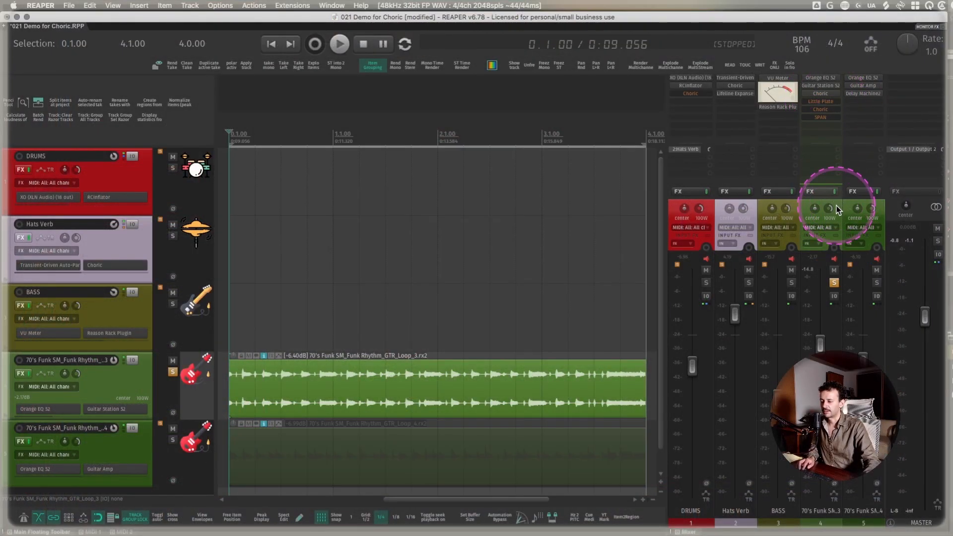
key(space)
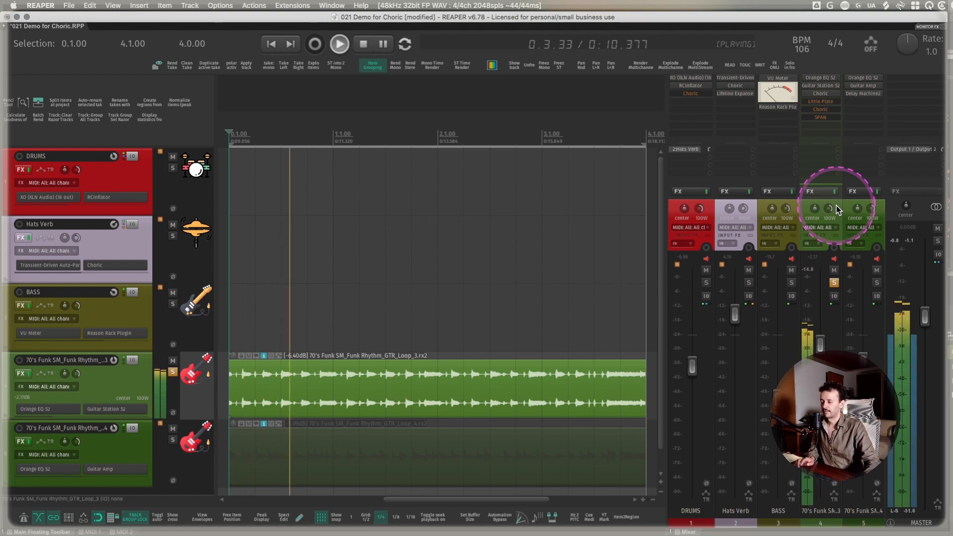
key(space)
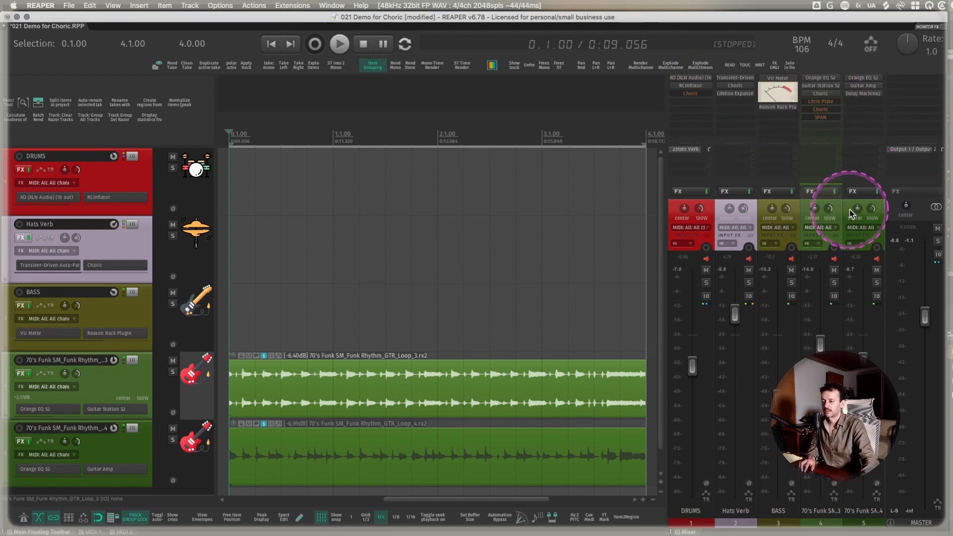
click(848, 212)
key(F6)
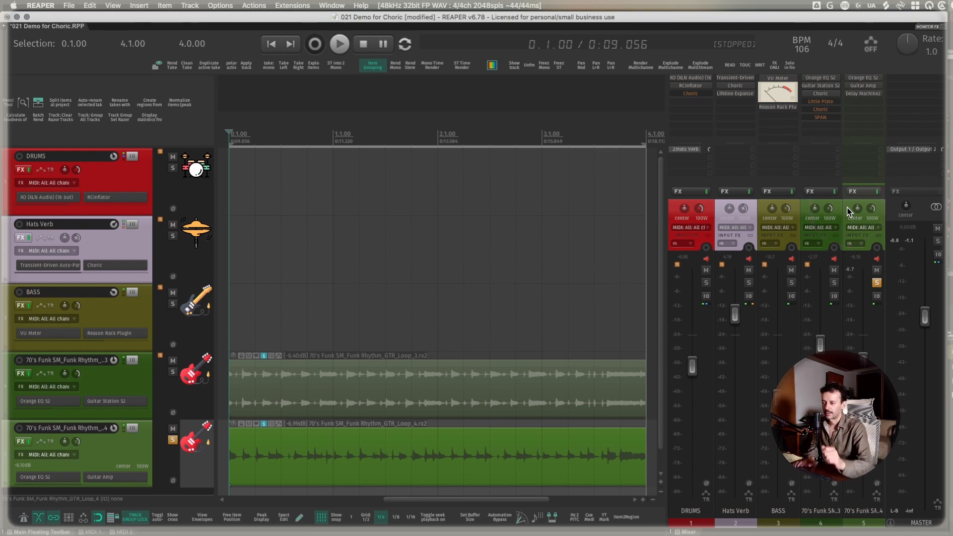
key(space)
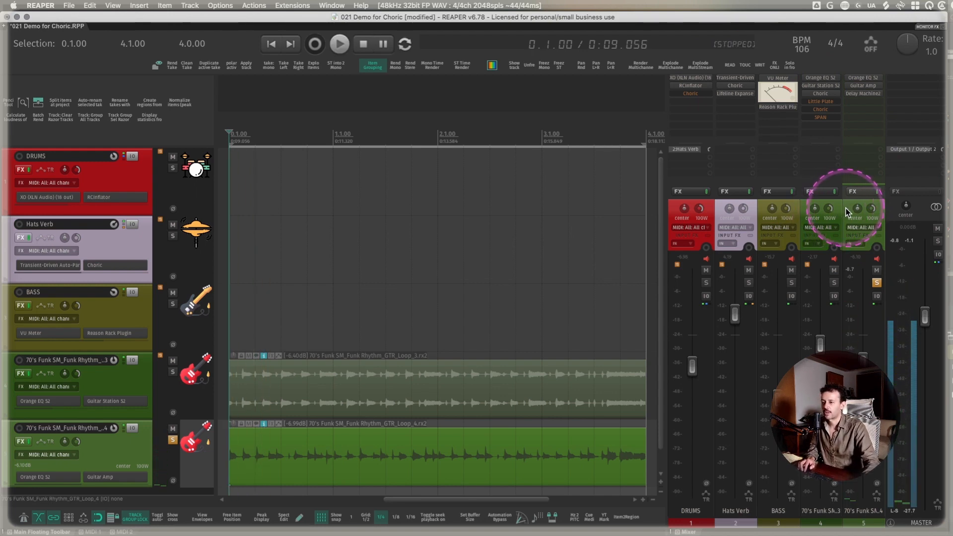
key(F6)
click(838, 212)
key(F6)
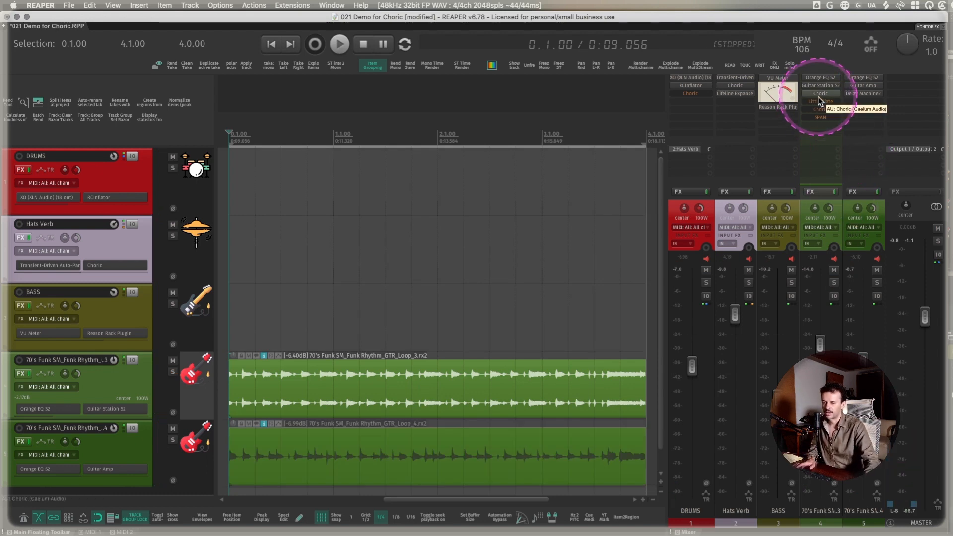
Play the full mix and toggle the bypass of the first Choric instance on GTR_Loop_3 to compare the sound
key(space)
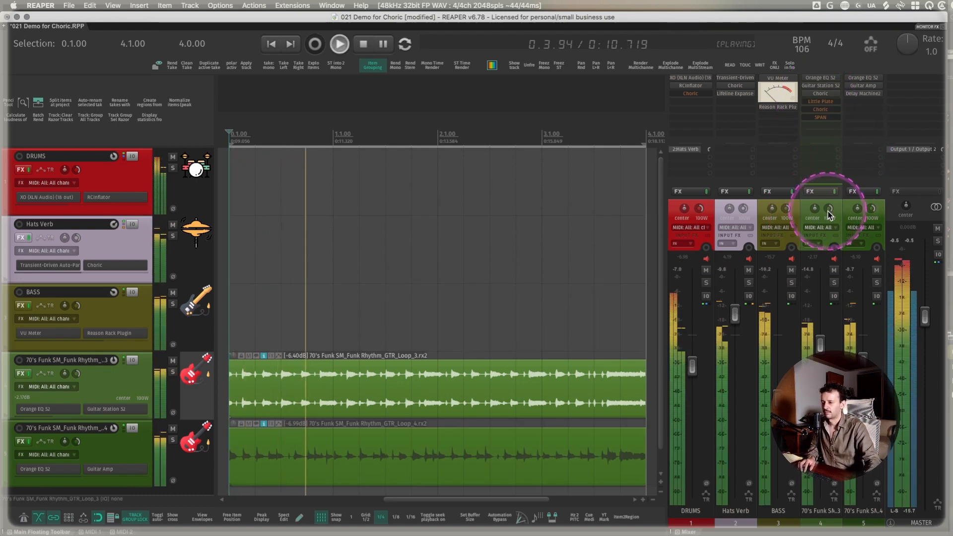
click(821, 95)
drag(469, 205, 495, 88)
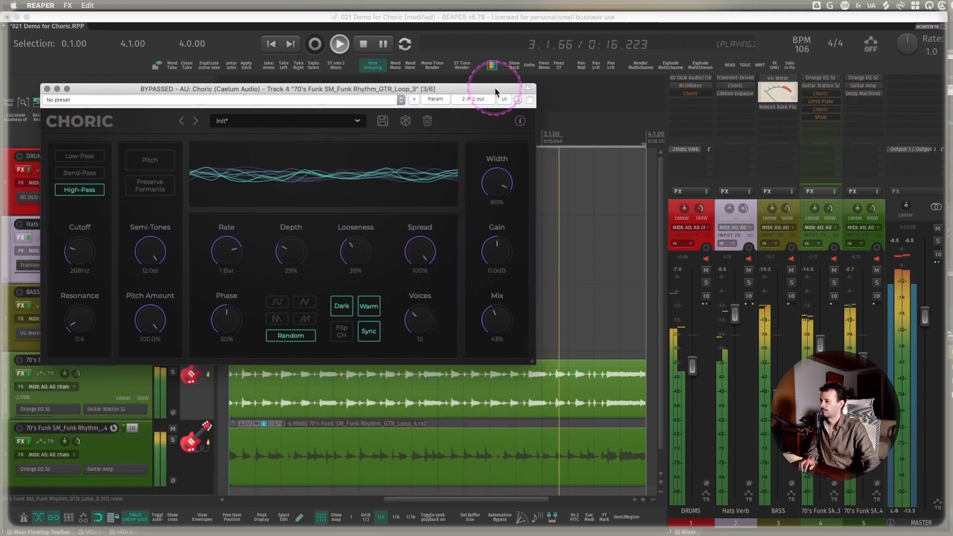
click(530, 101)
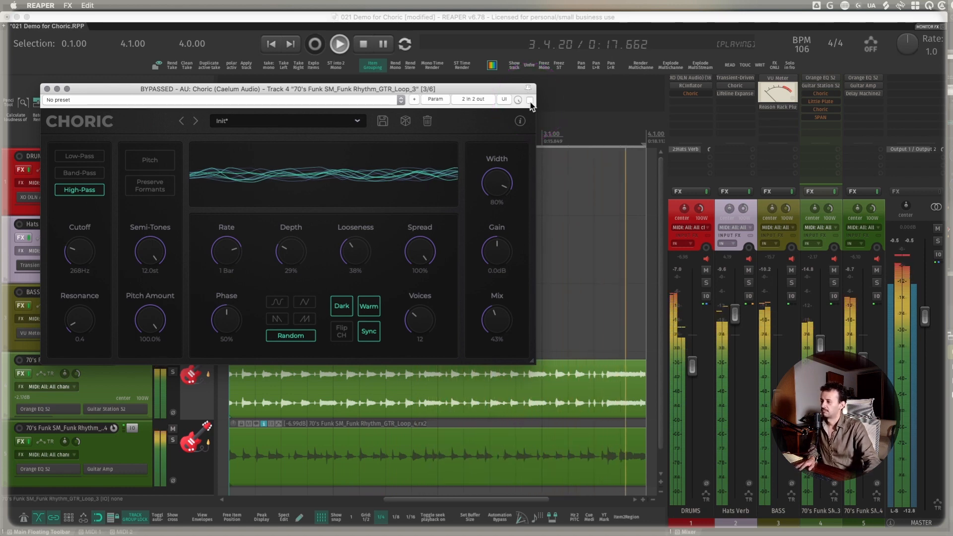
click(531, 101)
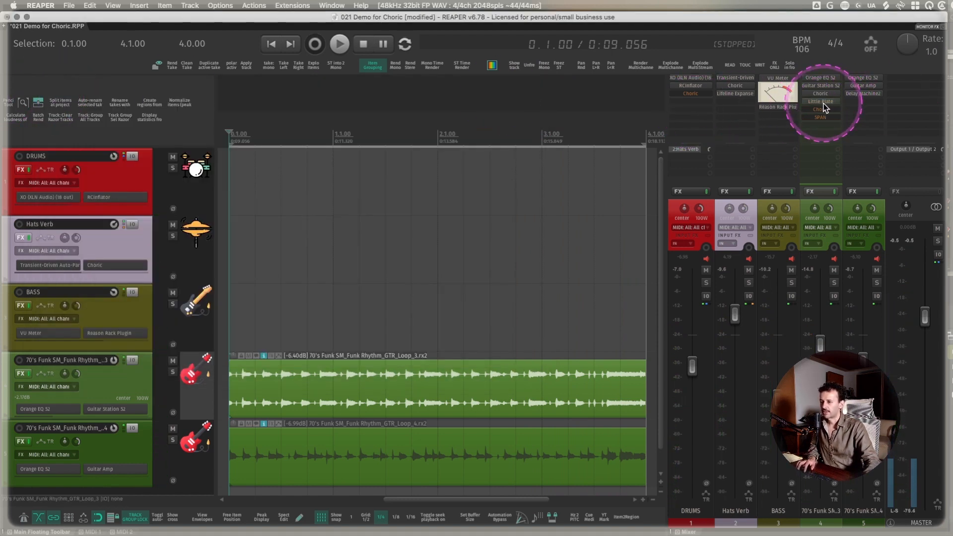
Play the mix comparing Little Plate active and bypassed on GTR_Loop_3, leave the reverb on and close its window
drag(461, 216, 420, 118)
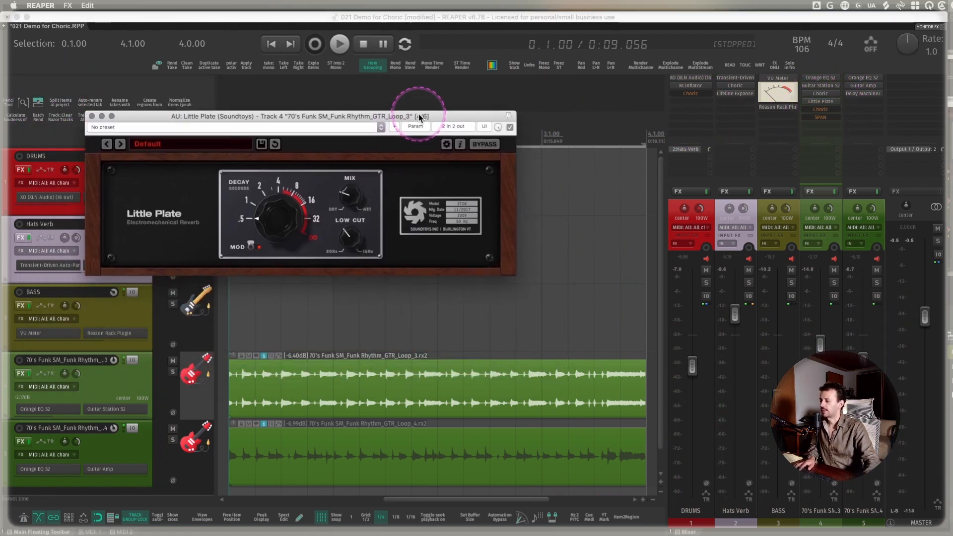
key(space)
click(510, 128)
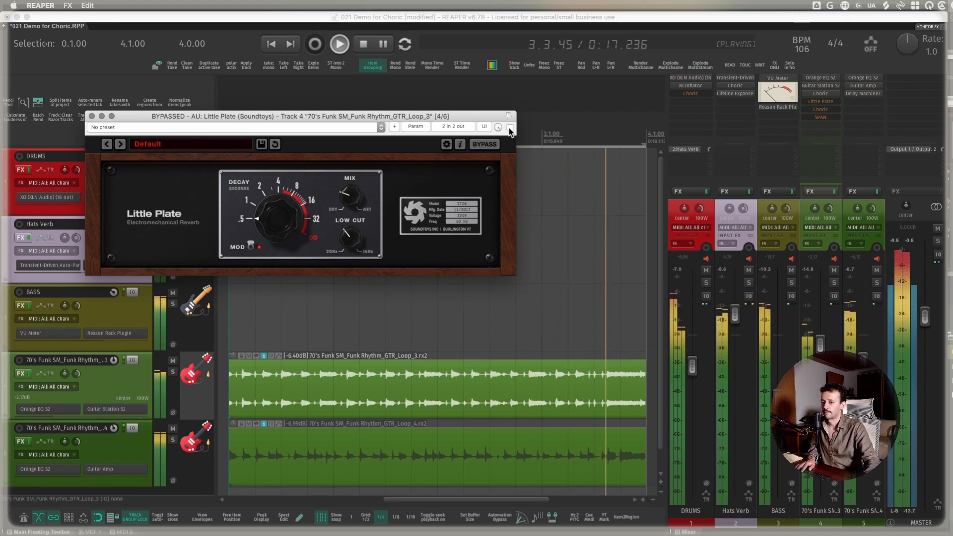
click(91, 117)
click(713, 134)
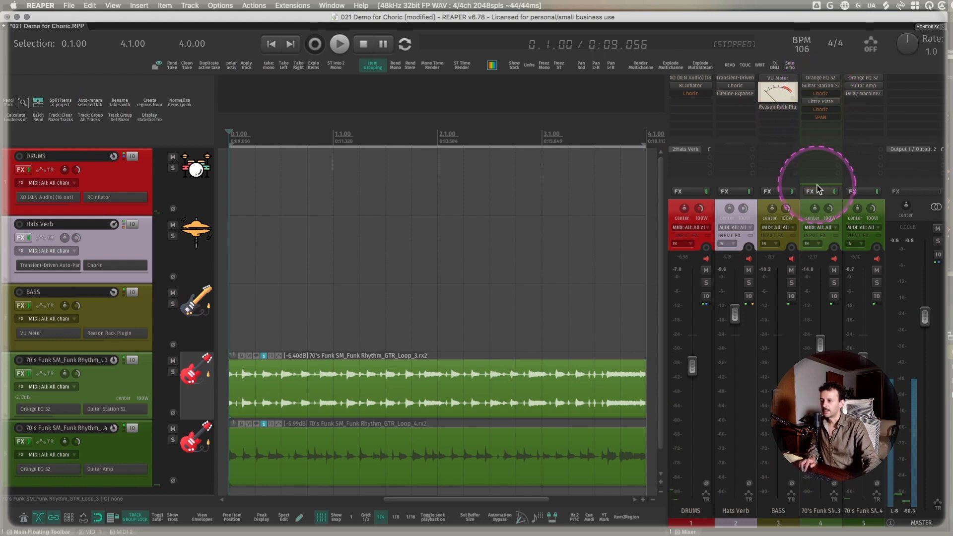
Mute the Hats Verb track and open the XO drum plugin on the DRUMS track
click(750, 210)
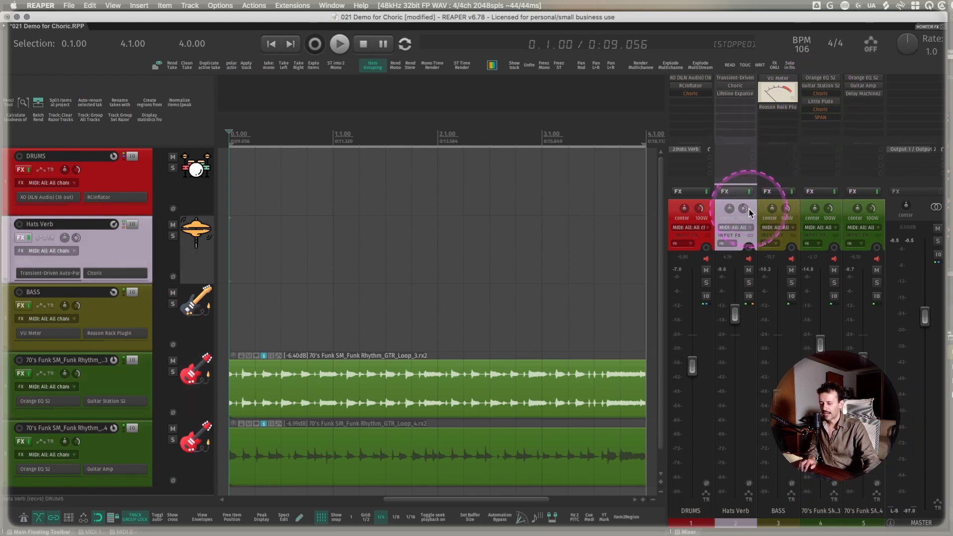
key(m)
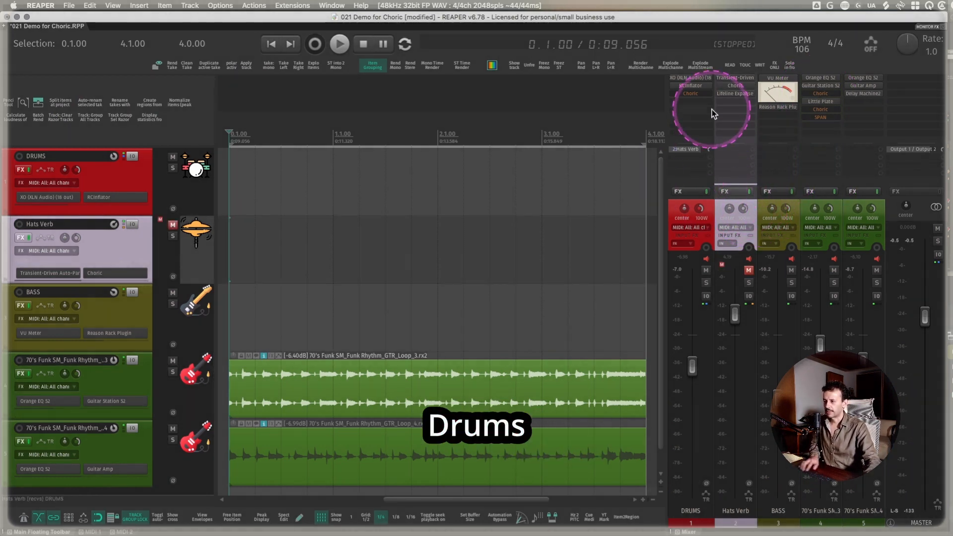
click(689, 78)
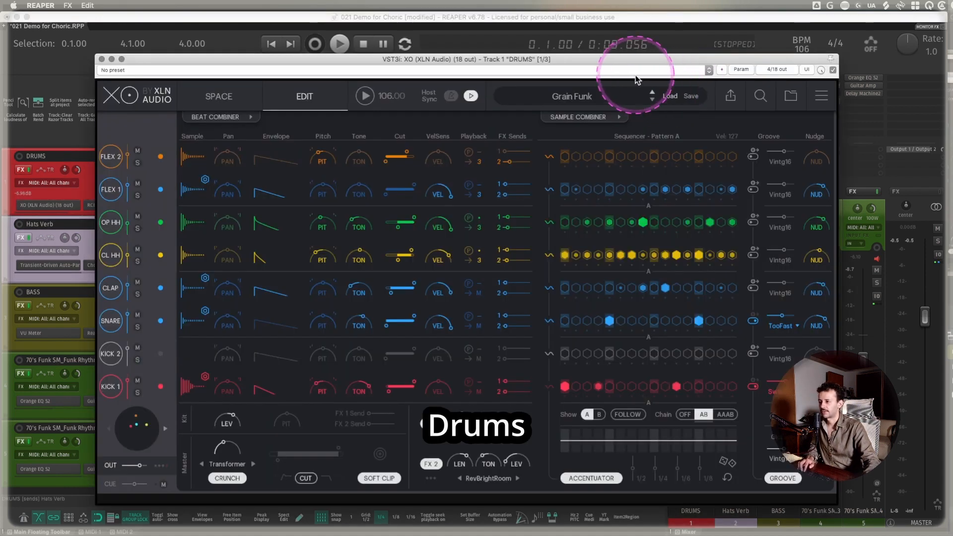
drag(648, 58, 623, 52)
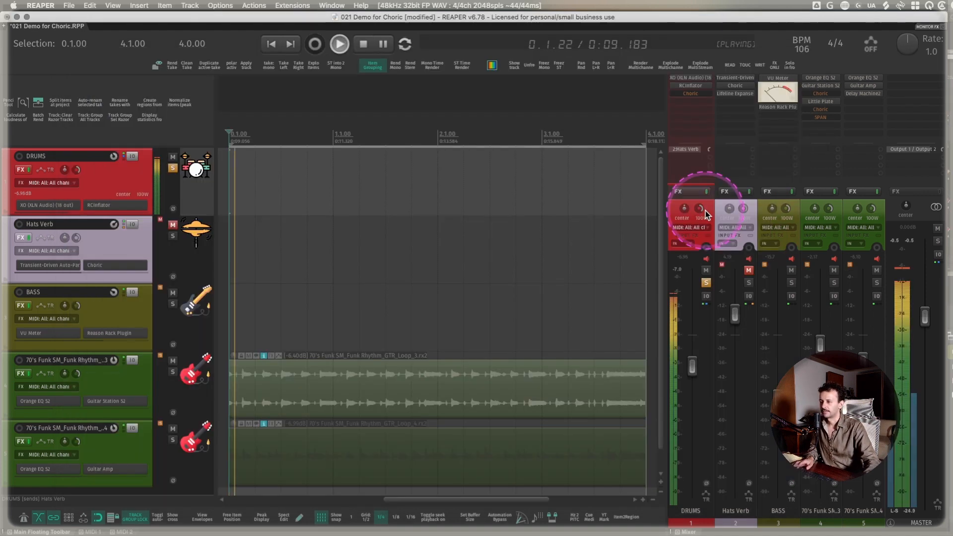
Show the RCInflator on the DRUMS track and remove the Oxford Inflator from its effects chain
click(695, 85)
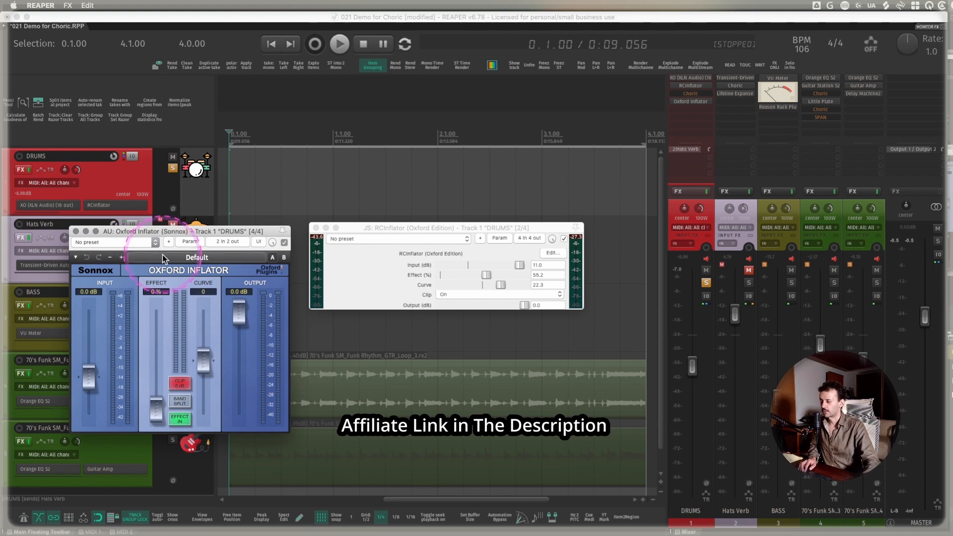
alt+click(692, 102)
Enable the Choric instance on the DRUMS track, open it and reposition its window
shift+click(695, 93)
click(693, 94)
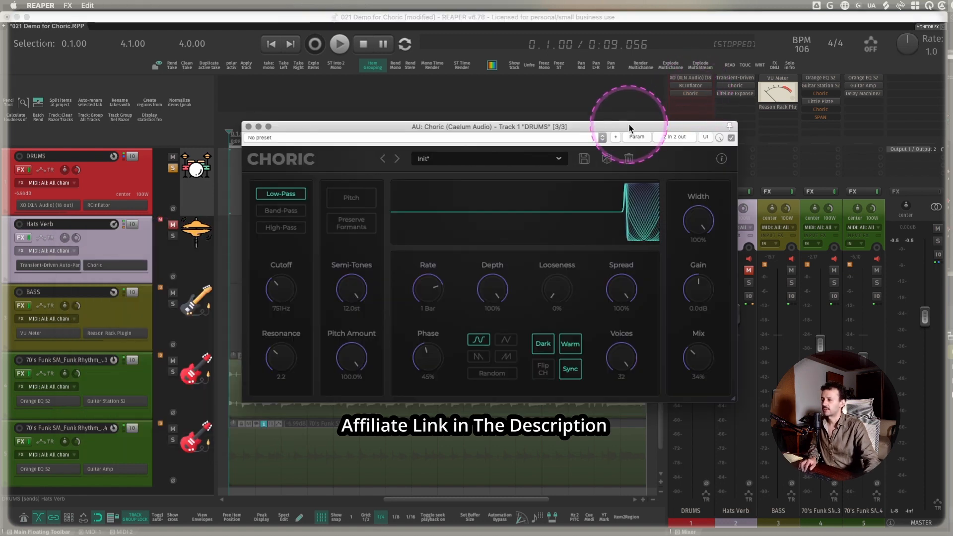
drag(629, 123, 430, 204)
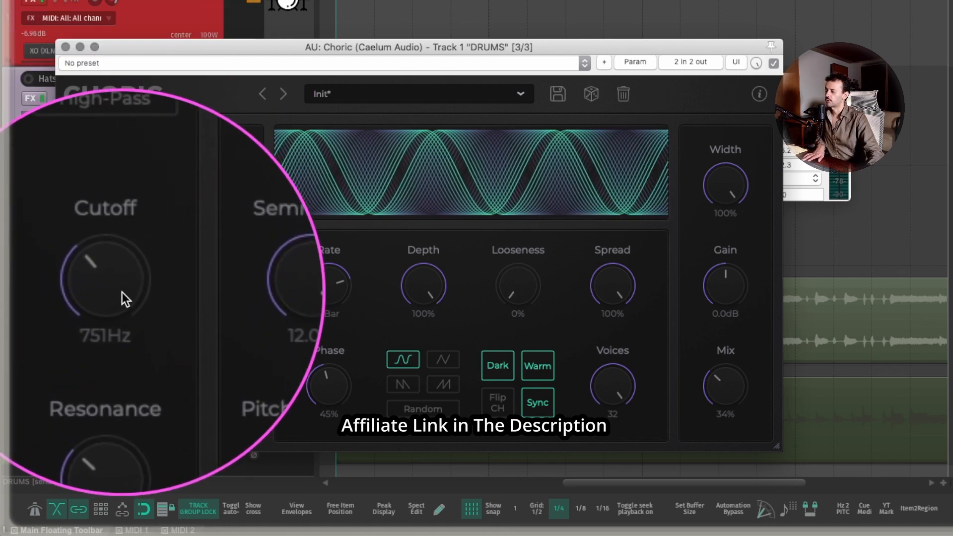
Set the DRUMS Choric Mix to 100% and play the drums to hear only the chorus effect
drag(740, 399, 740, 343)
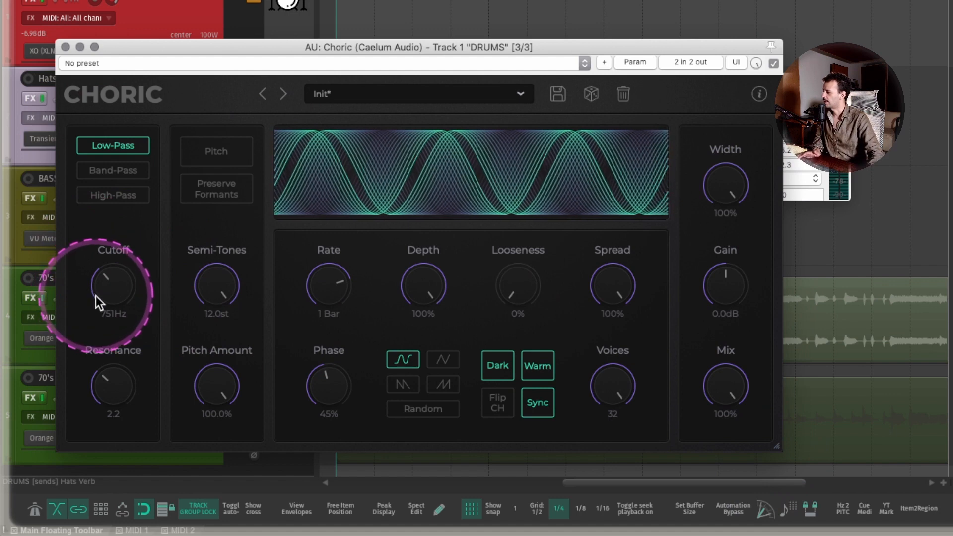
key(space)
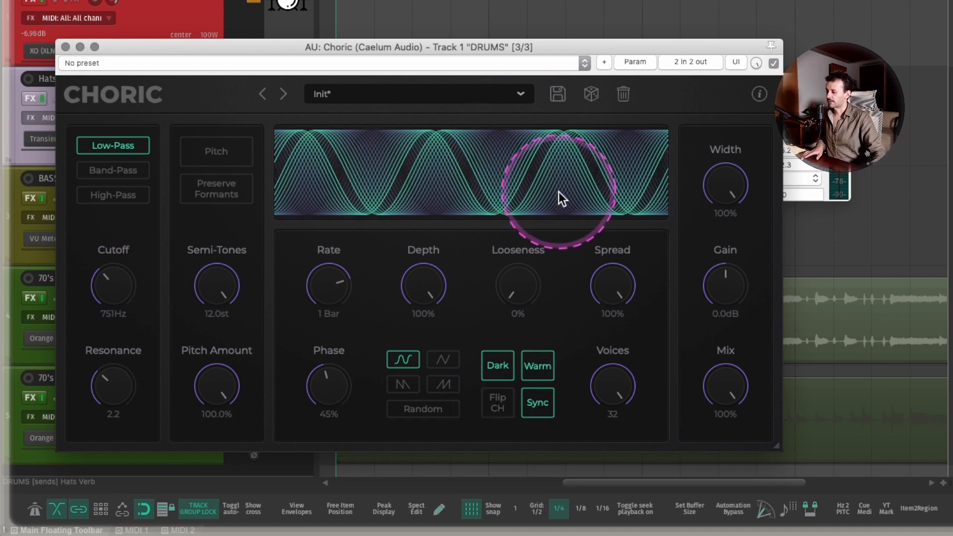
key(ctrl)
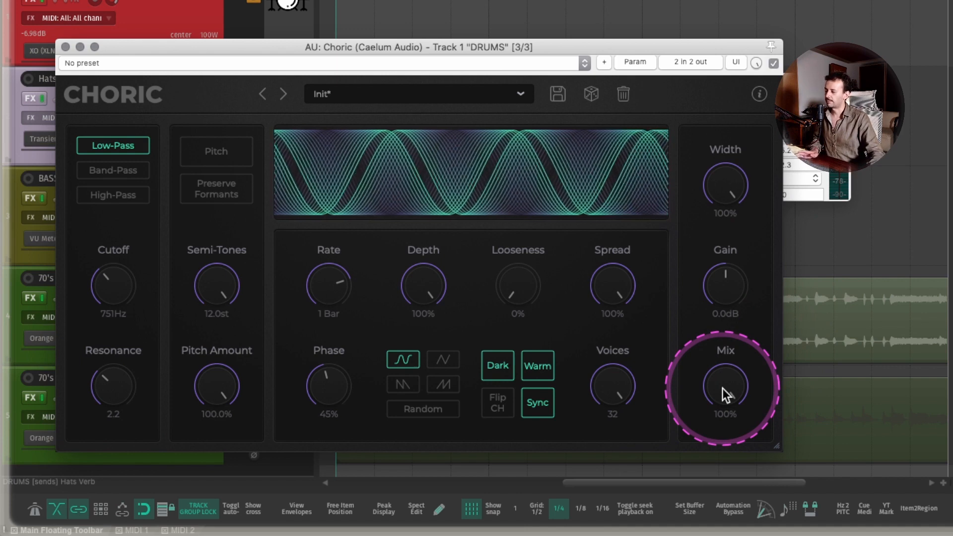
Set the DRUMS Choric Mix to 46% and compare Width at -1% and 100% during playback, ending at full width
drag(722, 390, 729, 417)
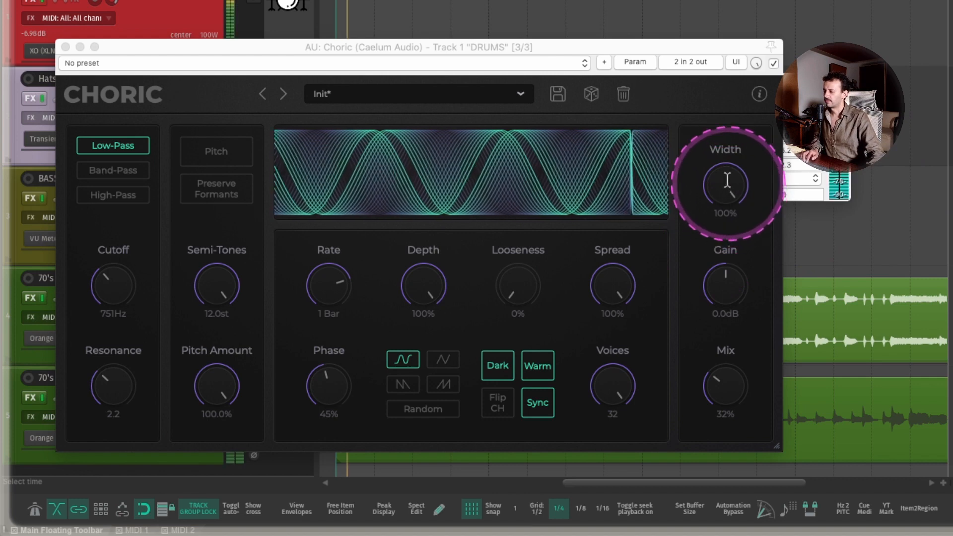
drag(725, 188, 728, 276)
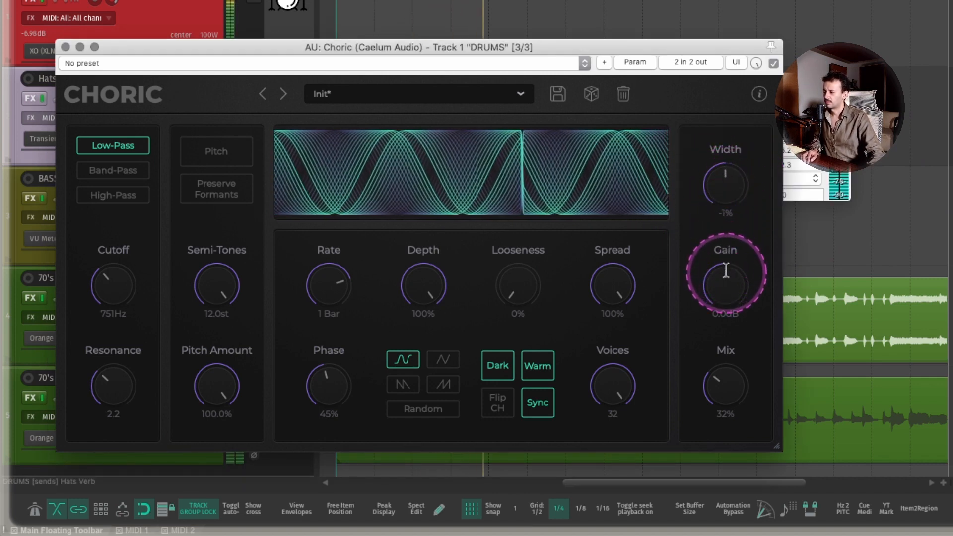
drag(714, 375, 721, 375)
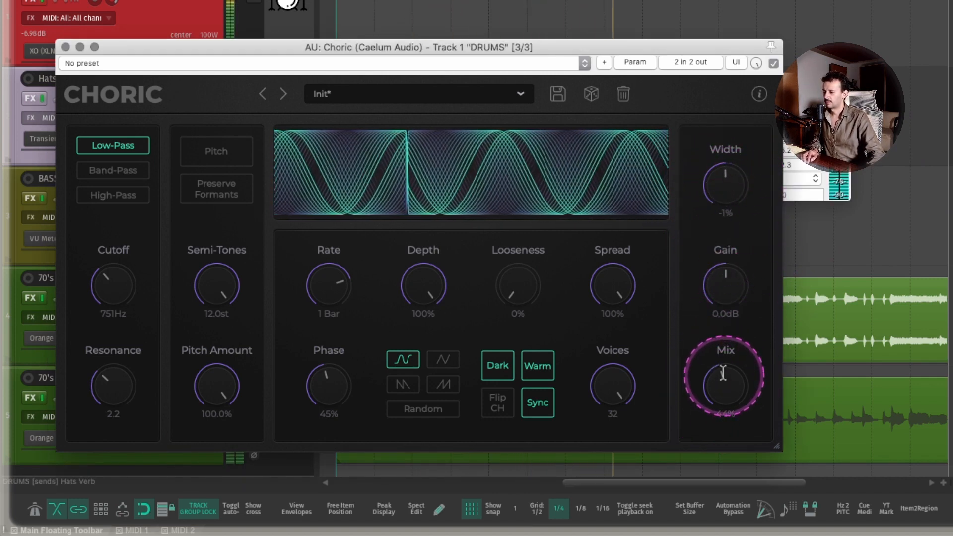
drag(724, 181, 724, 122)
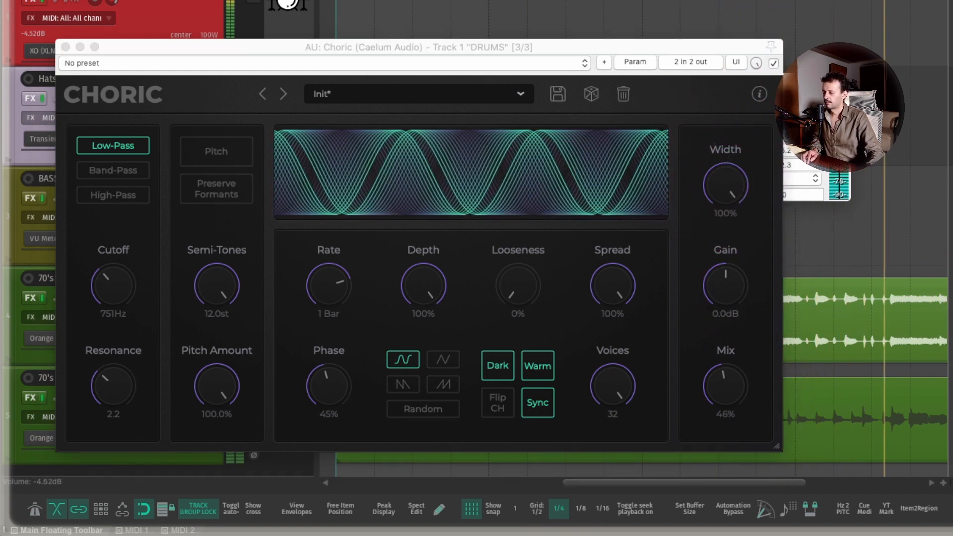
drag(728, 180, 726, 108)
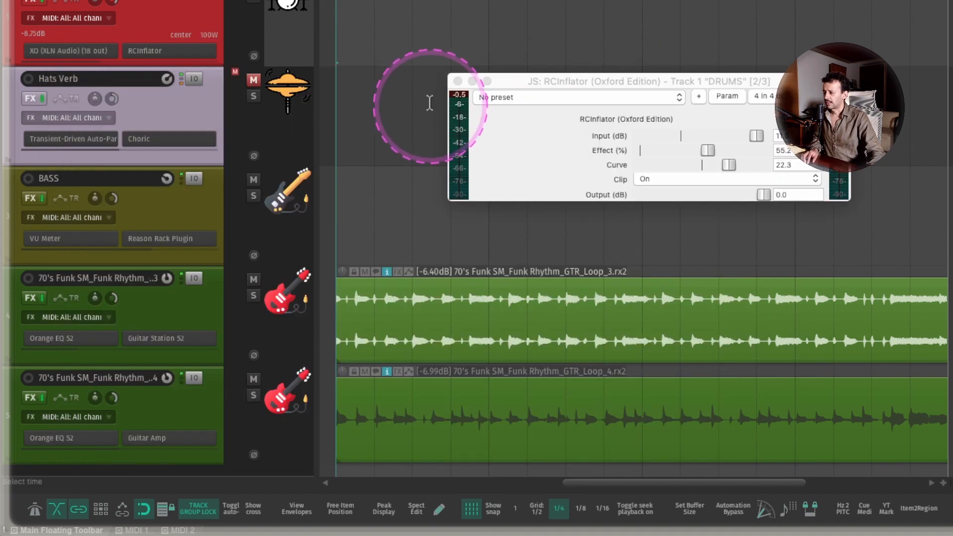
Close the RCInflator window and examine the Bus 1-8 output routing options for the FLEX 1 channel in XO
click(461, 82)
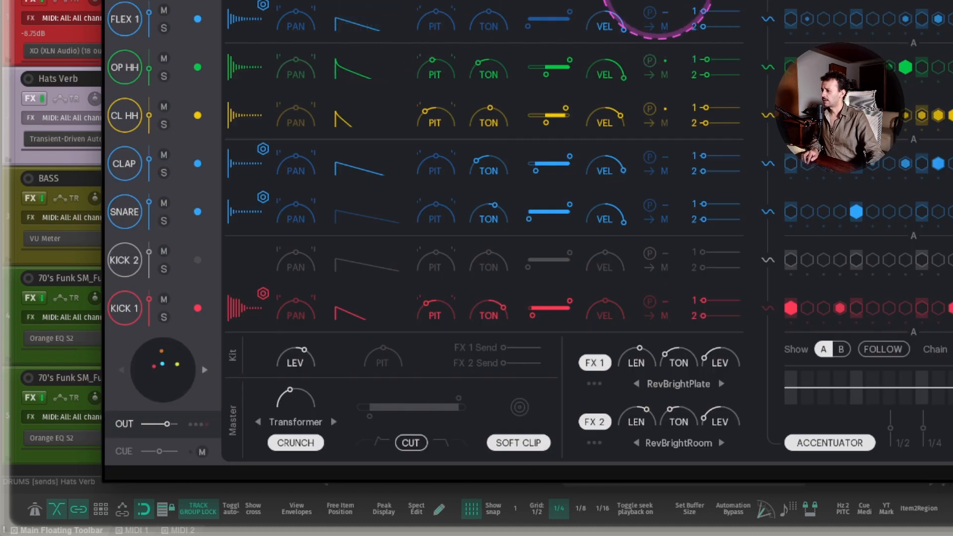
click(662, 0)
mouse_move(677, 12)
click(767, 34)
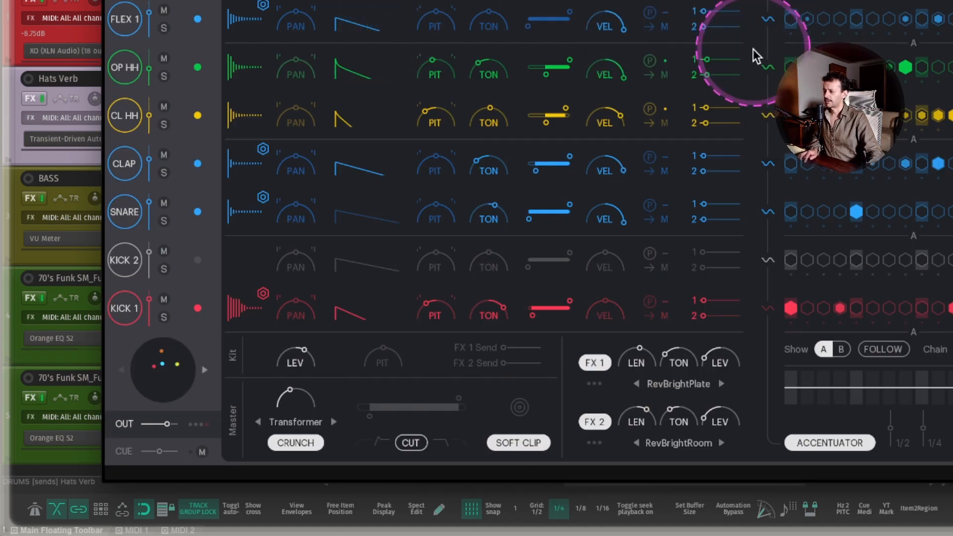
click(665, 28)
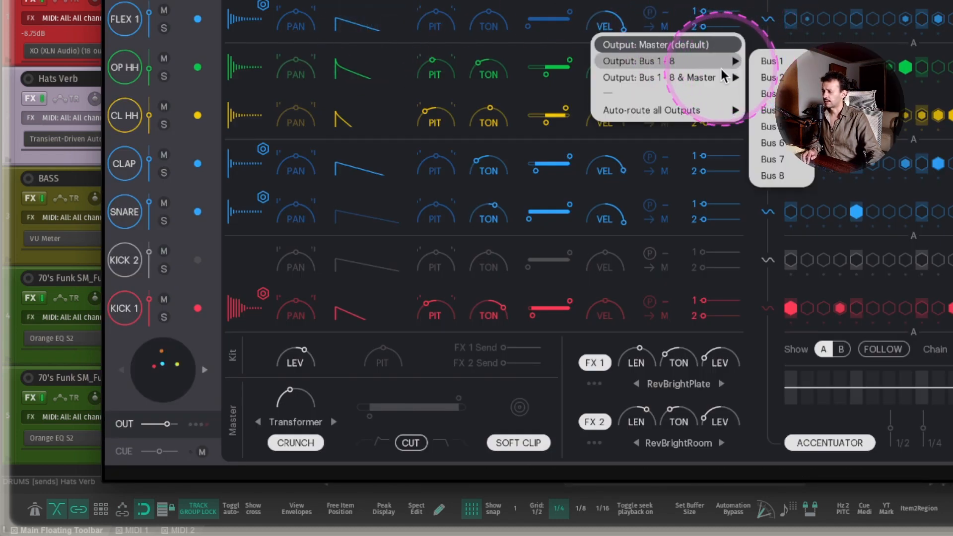
click(767, 93)
Close the XO window and unmute the Hats Verb track
click(664, 78)
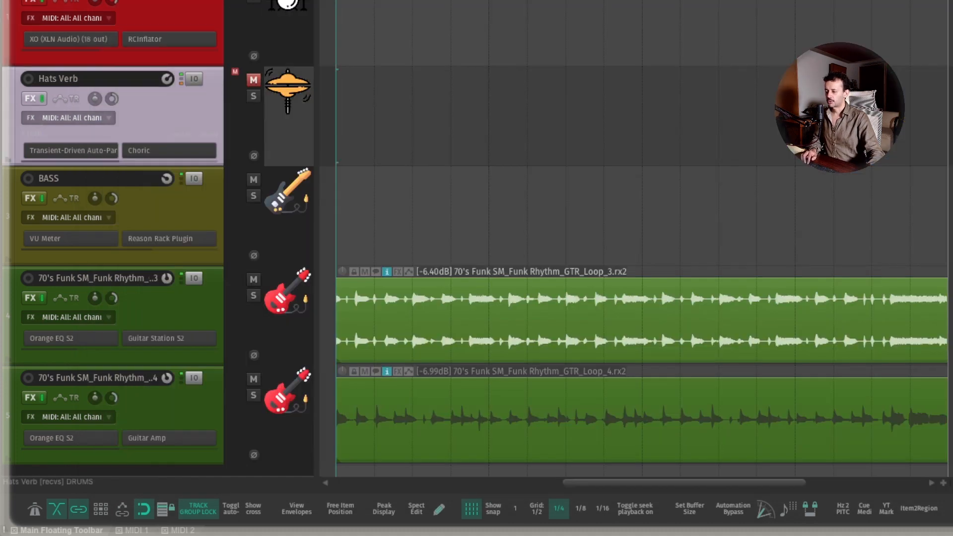
key(m)
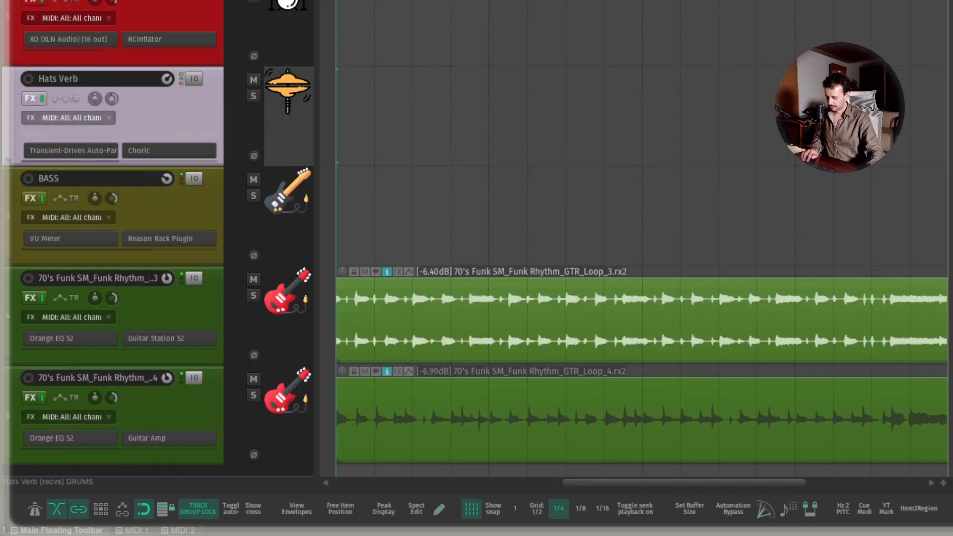
Solo the Hats Verb track and play it back with its auto-pan and Choric bypassed
key(s)
key(space)
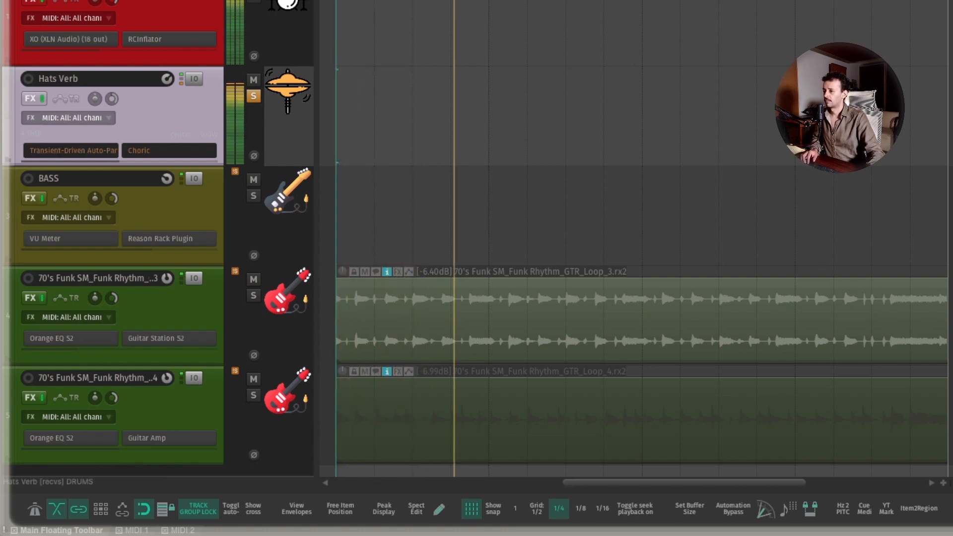
key(space)
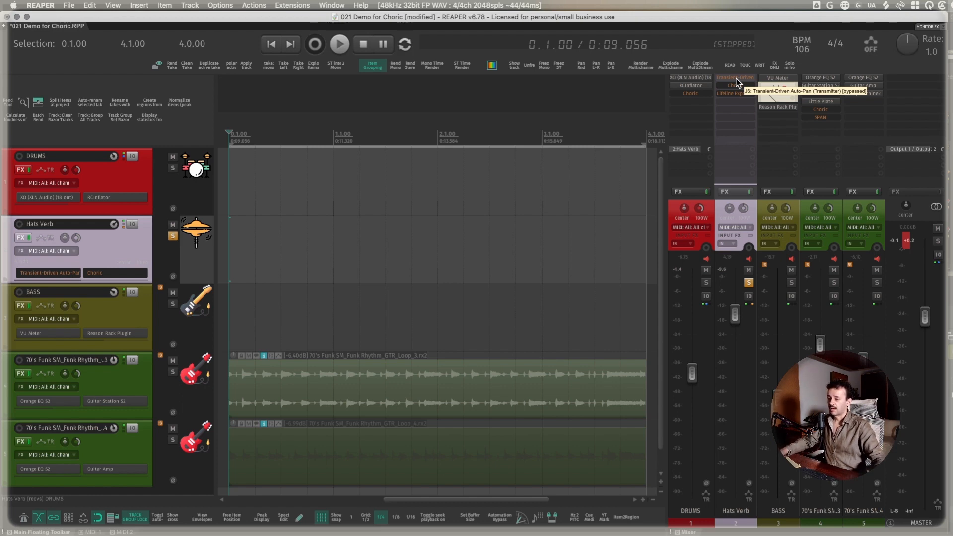
Open the Transient-Driven Auto-Pan plugin on the Hats Verb track and move its window over the timeline
click(737, 82)
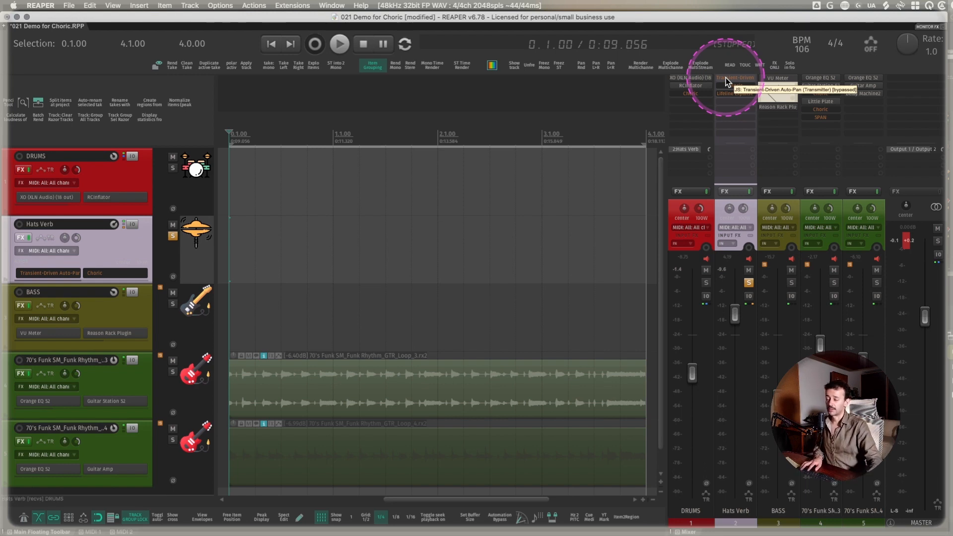
click(730, 77)
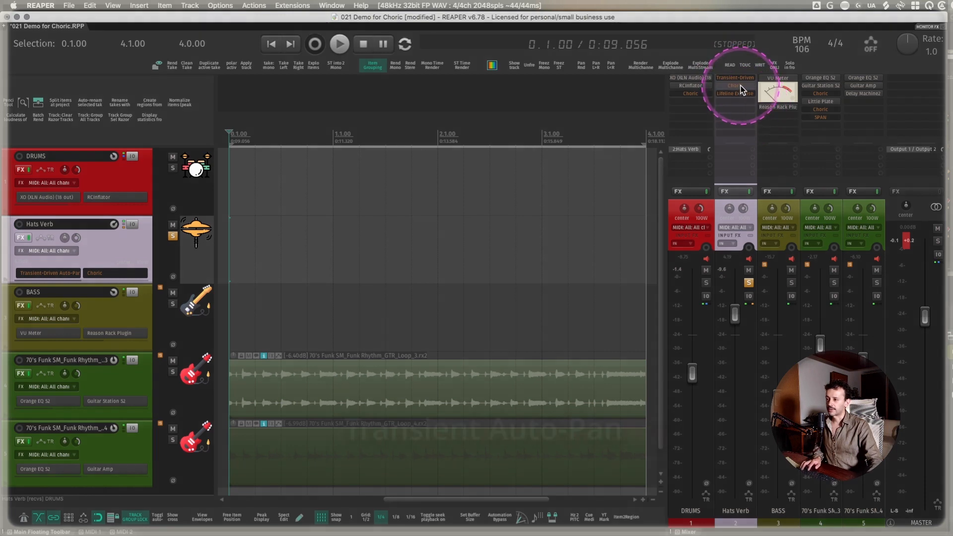
shift+click(738, 78)
click(735, 77)
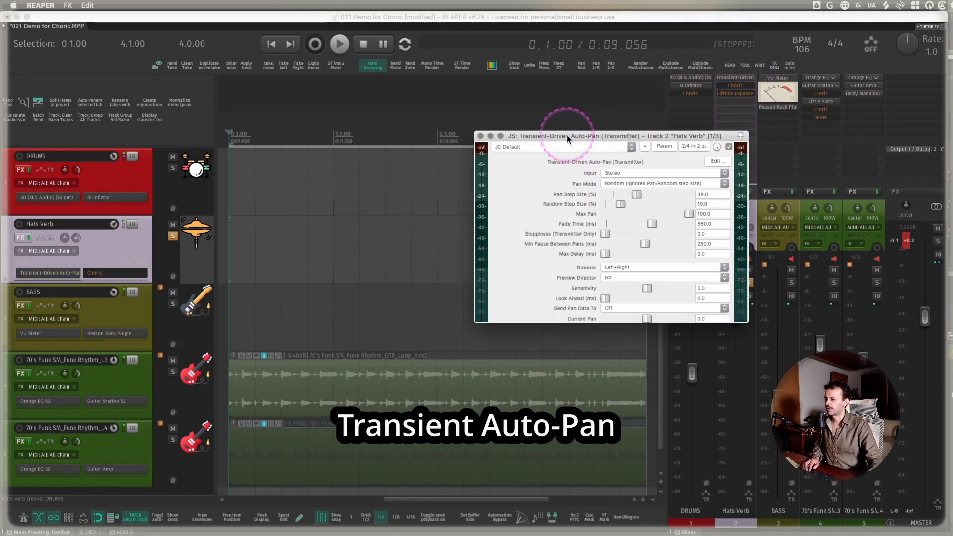
drag(574, 136, 327, 93)
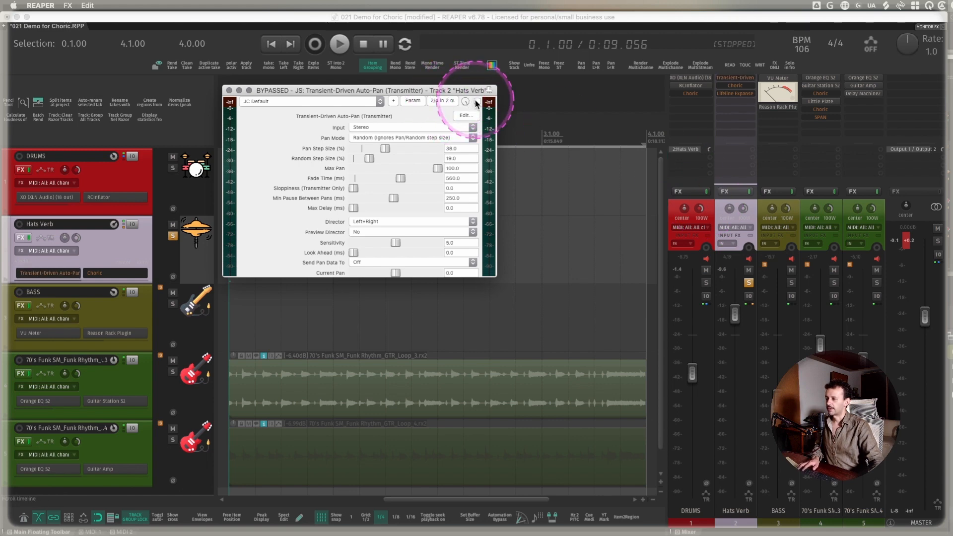
Play the Hats Verb with Transient-Driven Auto-Pan bypassed, then enable the auto-pan and play it again
key(space)
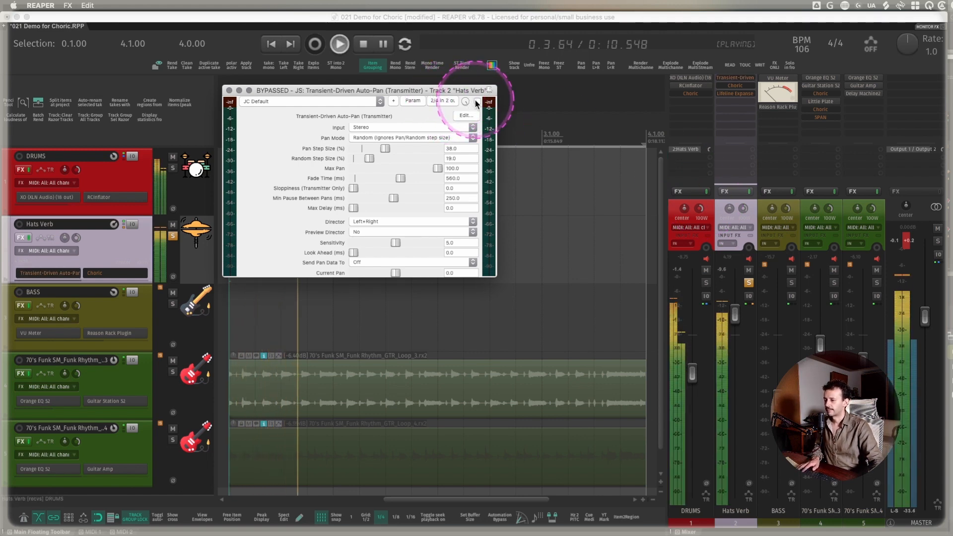
key(space)
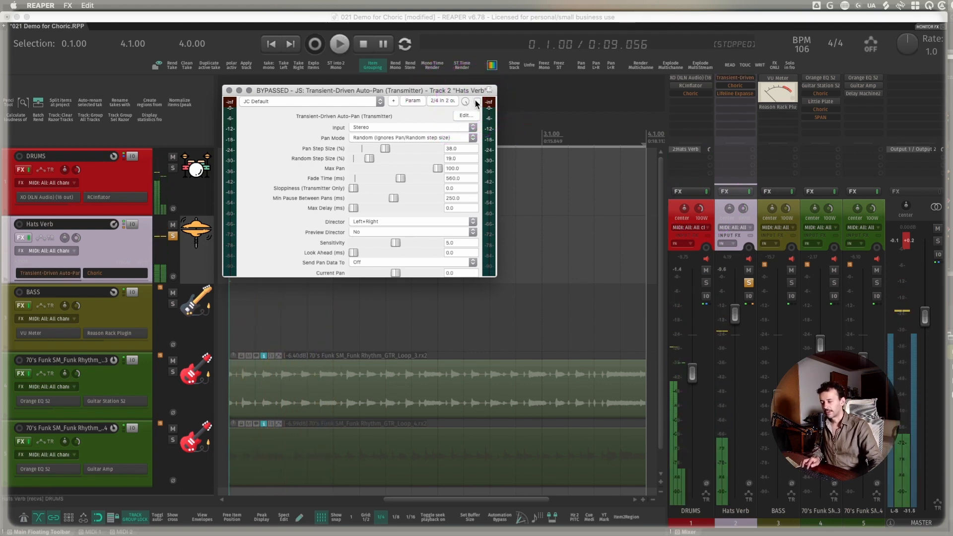
click(477, 101)
key(space)
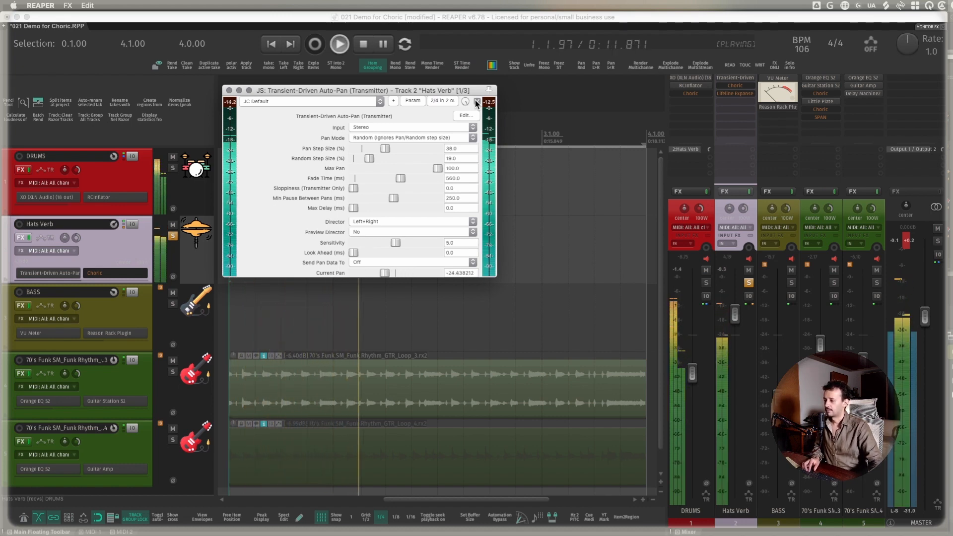
key(space)
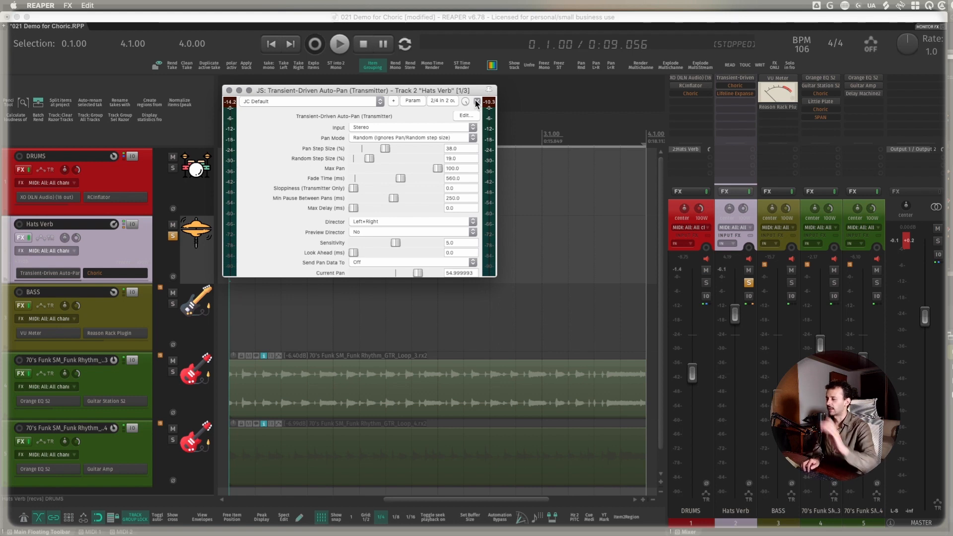
Open and enable Choric on Hats Verb and compare the auto-pan bypassed and active during playback, ending with it active
click(735, 87)
drag(575, 123, 398, 200)
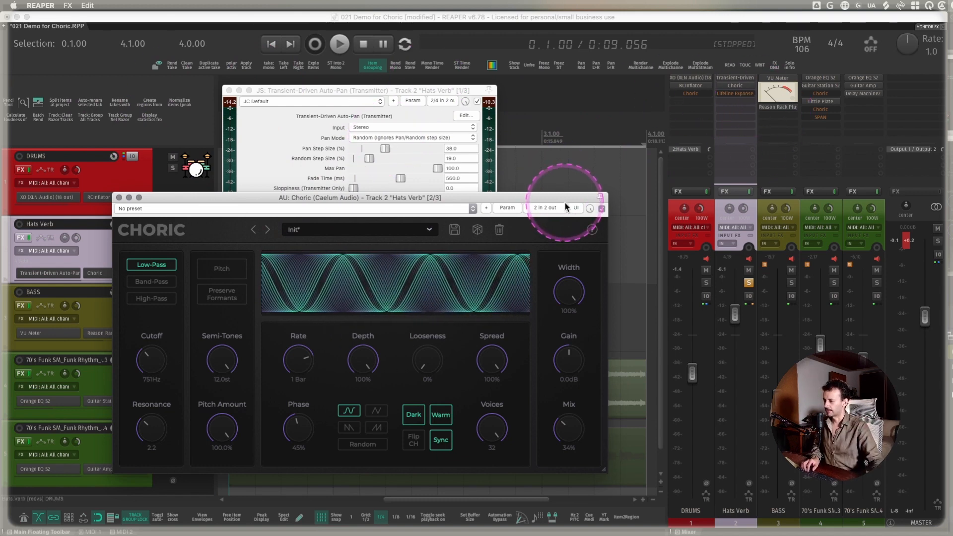
key(space)
click(477, 103)
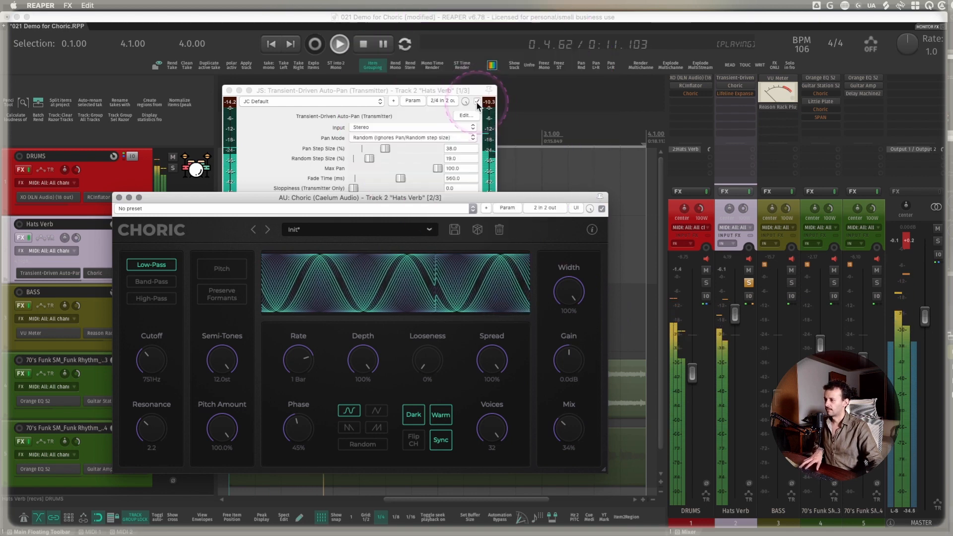
click(477, 102)
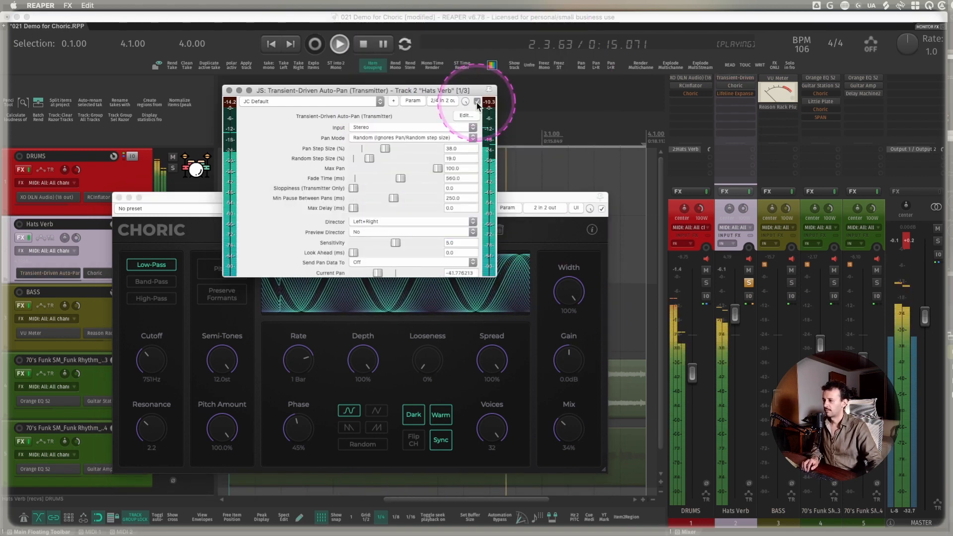
click(477, 102)
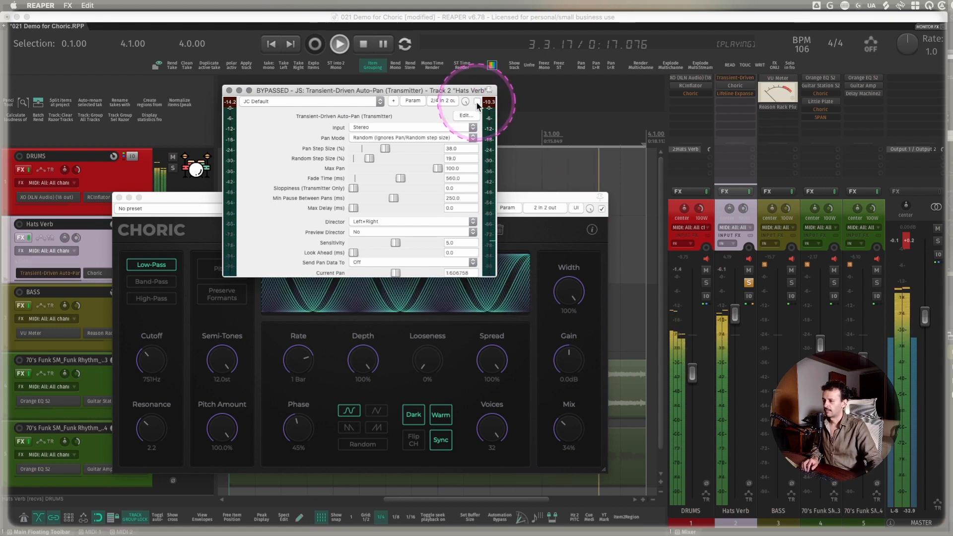
click(476, 103)
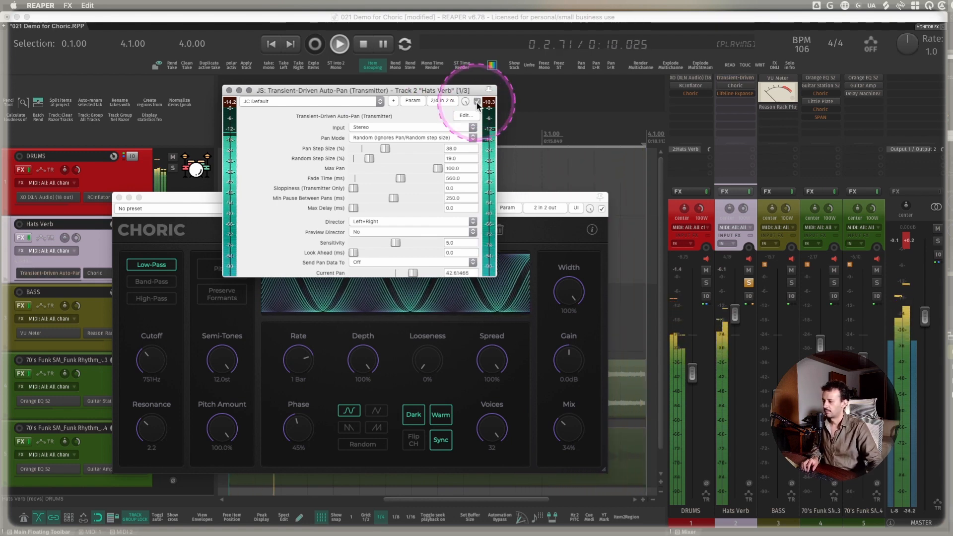
key(space)
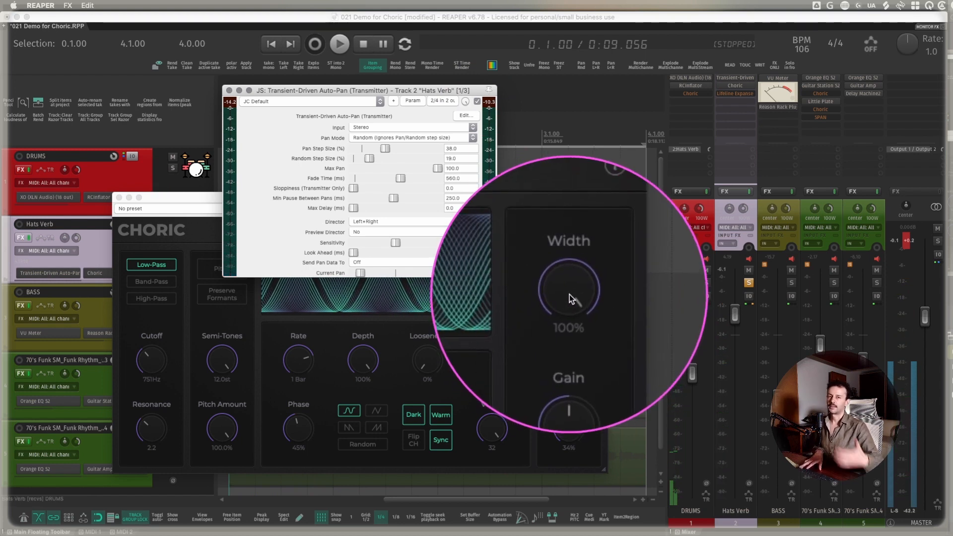
Enable and open Lifeline Expanse on Hats Verb, close the auto-pan window, and place the Choric window above the reverb
click(551, 240)
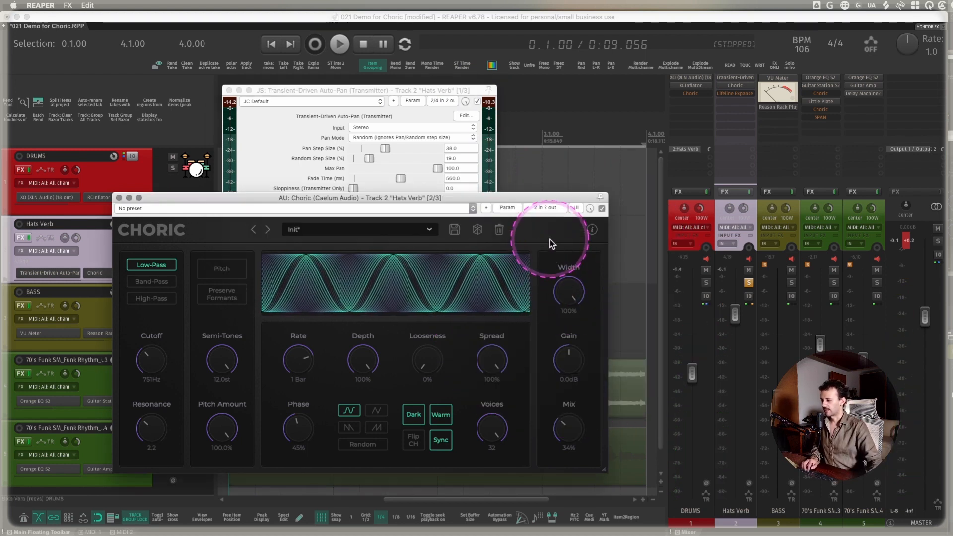
click(736, 93)
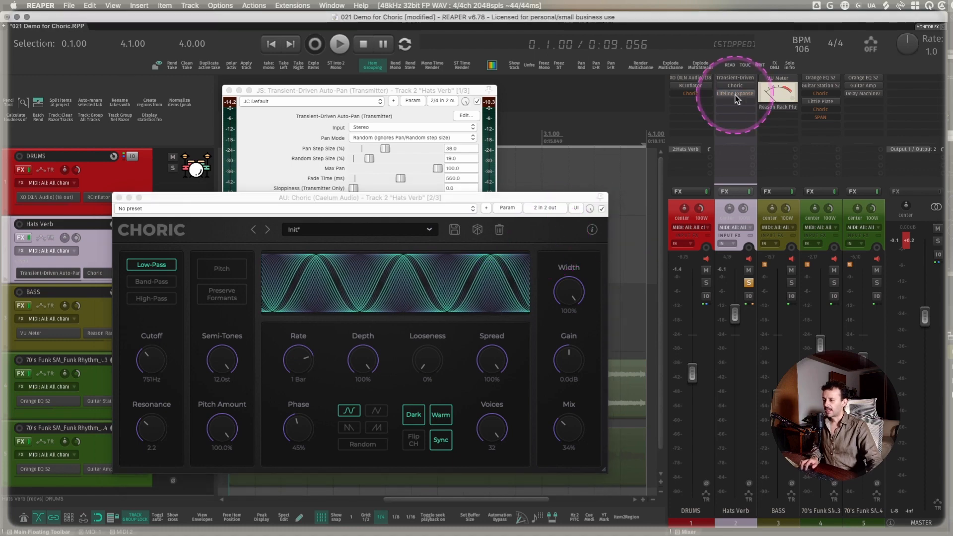
drag(468, 68, 508, 258)
double_click(345, 90)
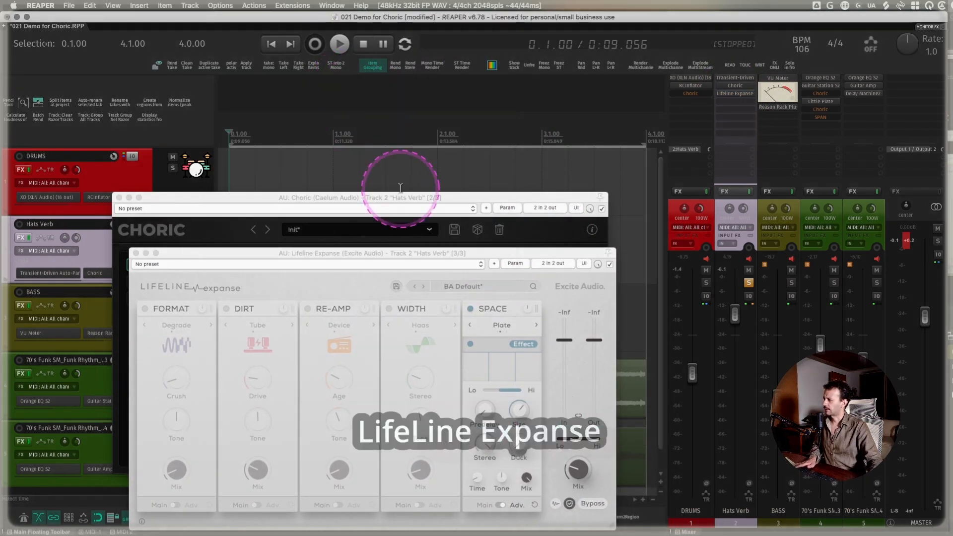
drag(384, 196, 395, 24)
Set Lifeline Expanse's Space type to Plate and examine its Main and Advanced pages, ending on the low cut control
click(498, 329)
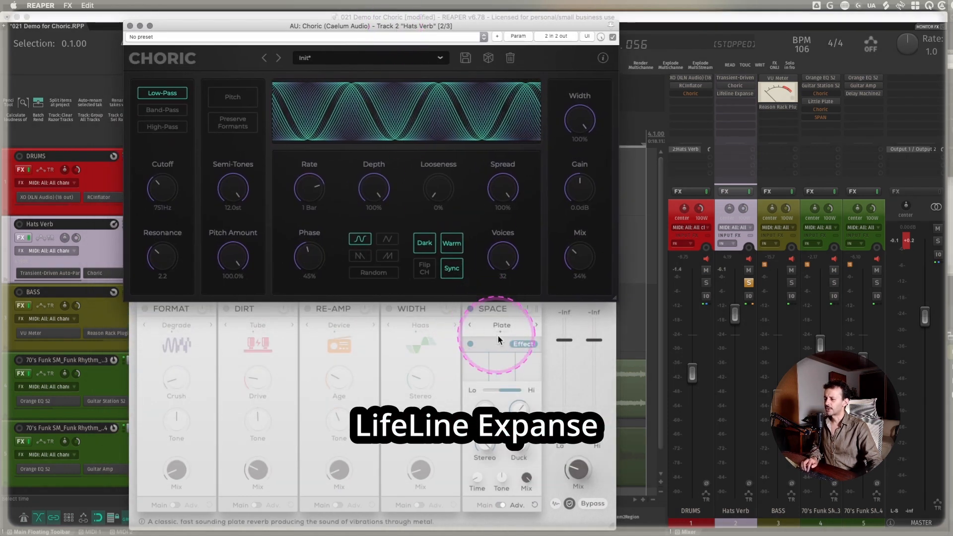
drag(487, 250, 486, 233)
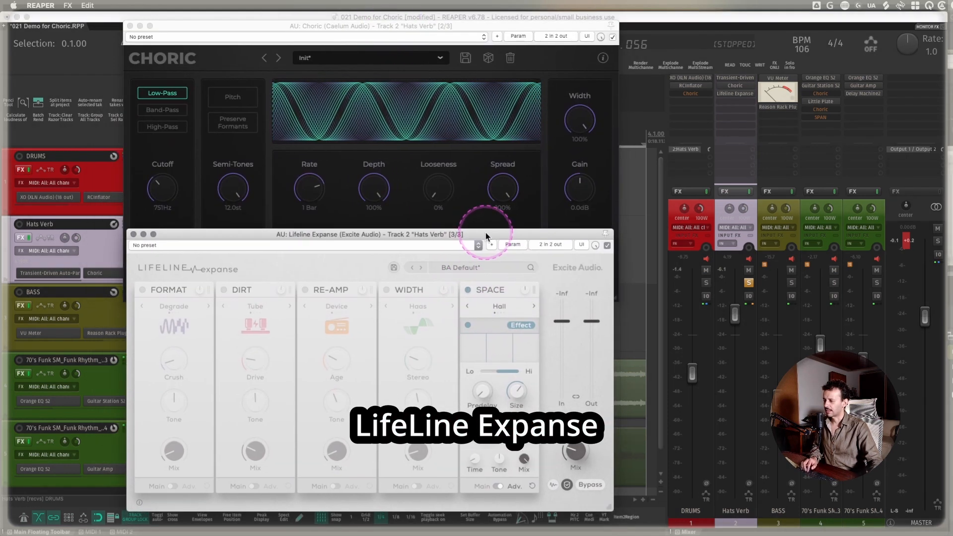
click(502, 310)
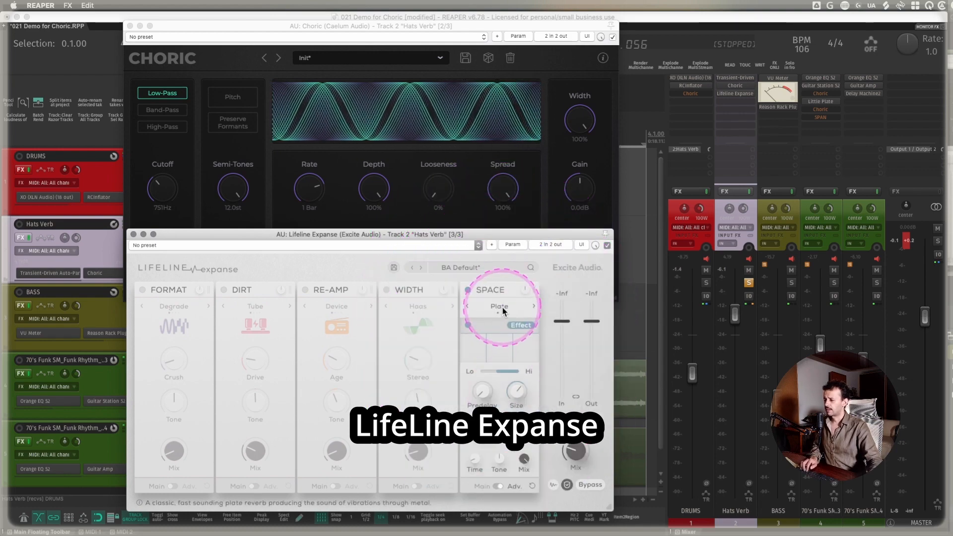
click(496, 486)
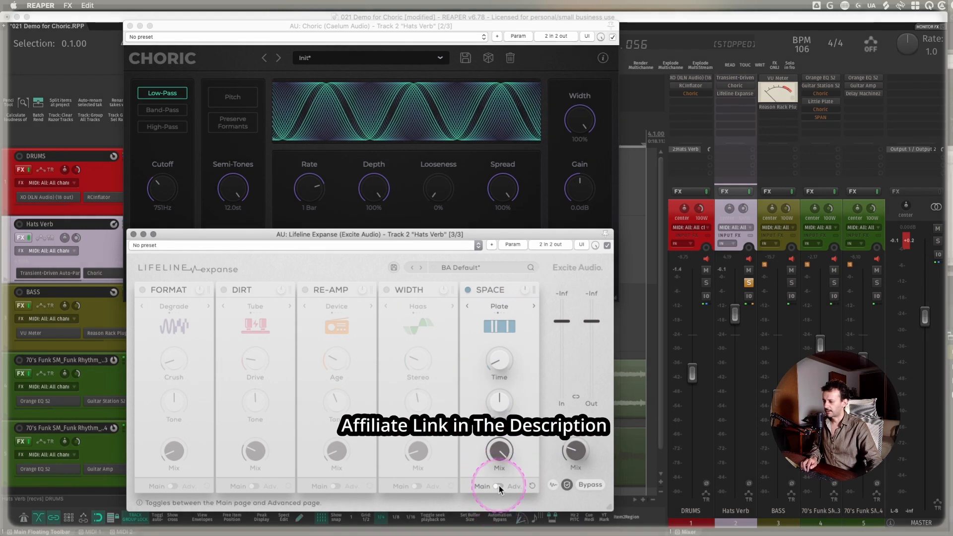
click(498, 486)
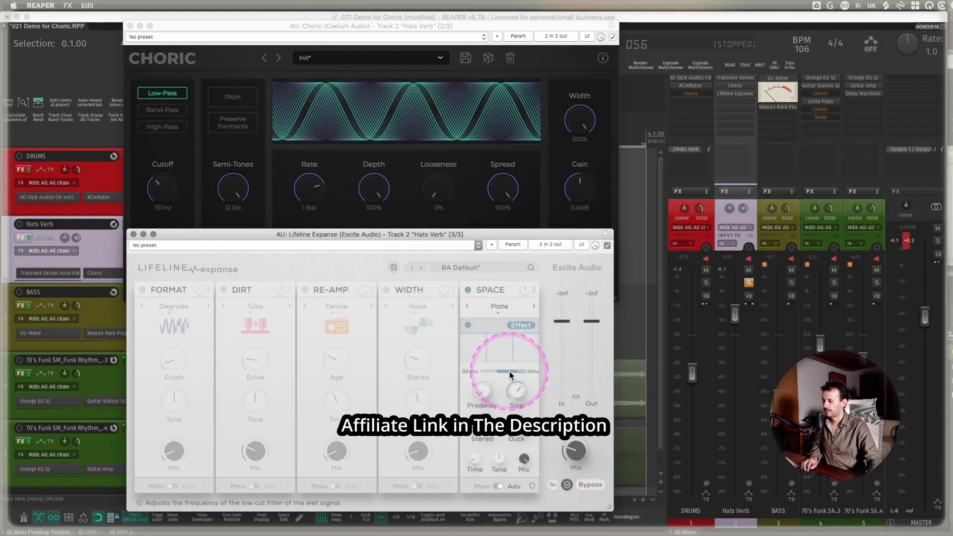
mouse_move(497, 371)
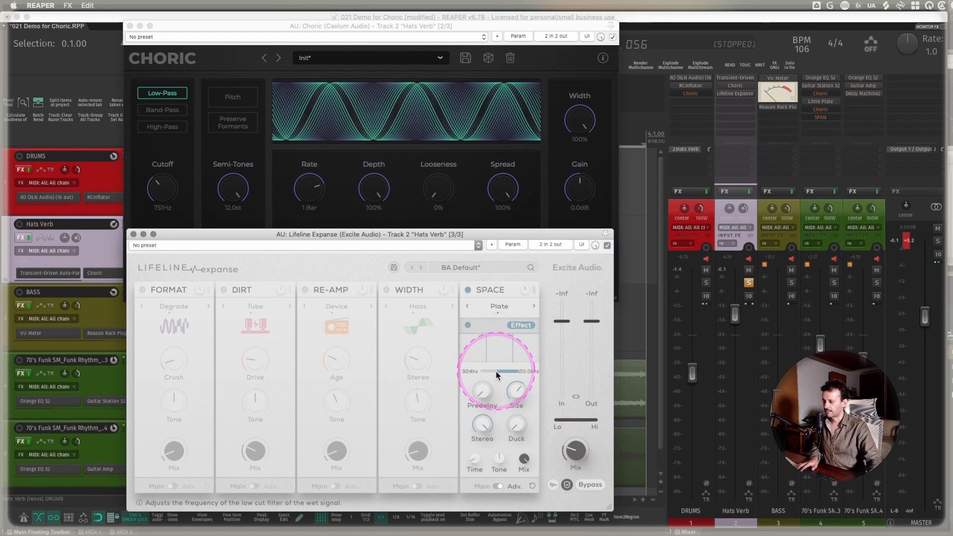
Play the soloed Hats Verb through the full effect chain, then add DRUMS to the solo and play both tracks
key(space)
mouse_move(503, 387)
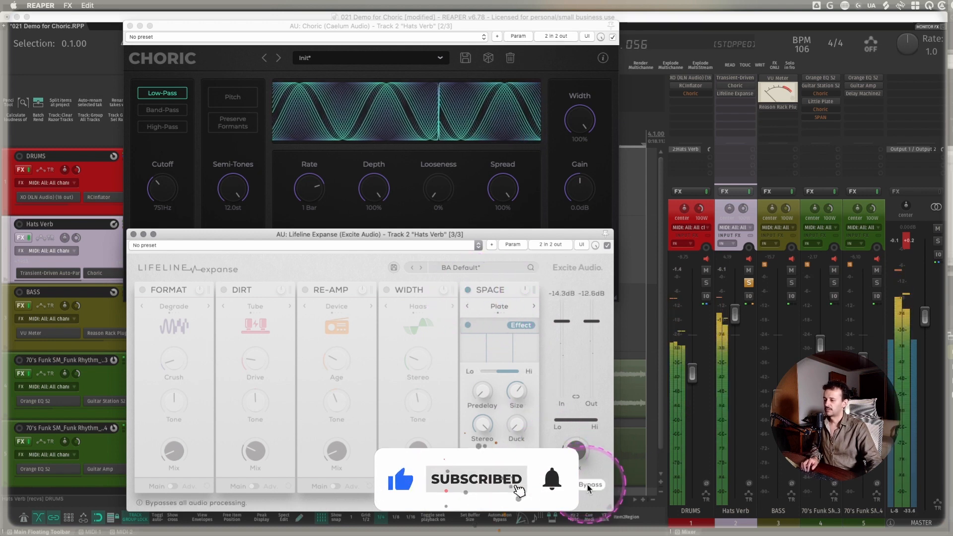
key(space)
click(705, 284)
key(space)
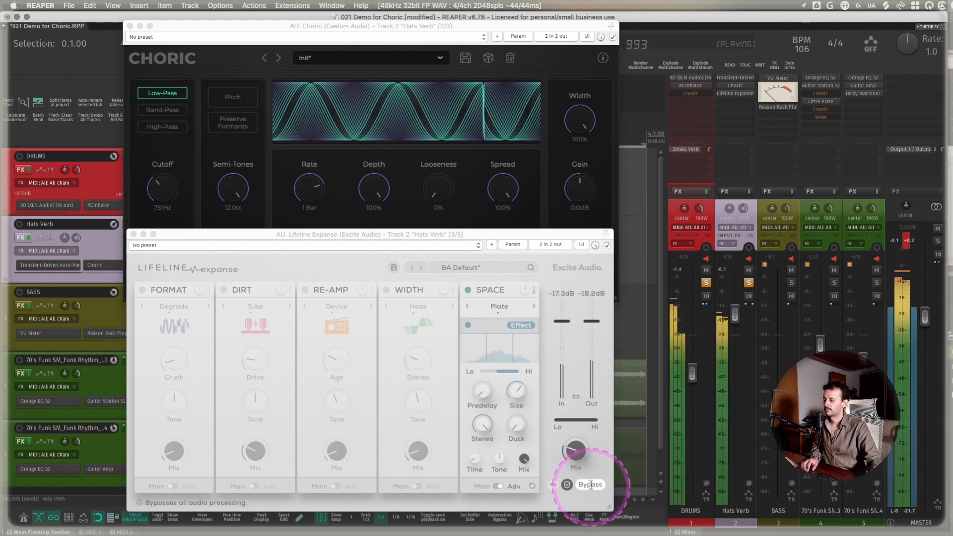
During playback, bypass Choric and the auto-pan on Hats Verb, then turn off Lifeline Expanse's bypass to hear only the reverb
click(549, 206)
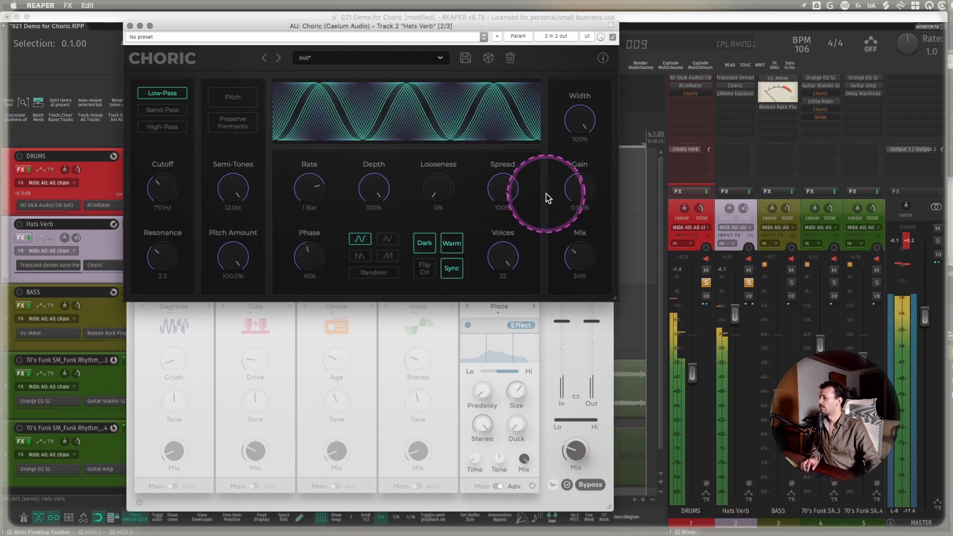
click(613, 37)
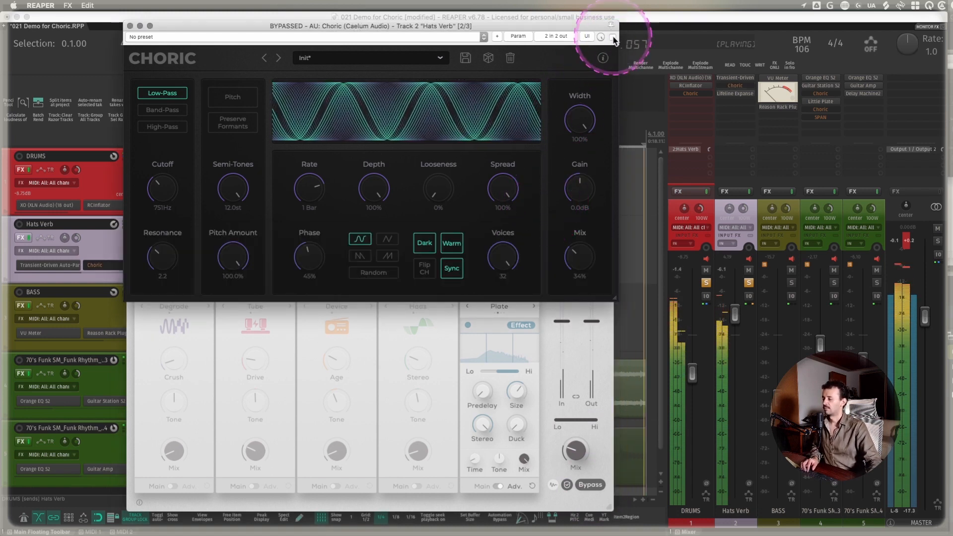
shift+click(738, 82)
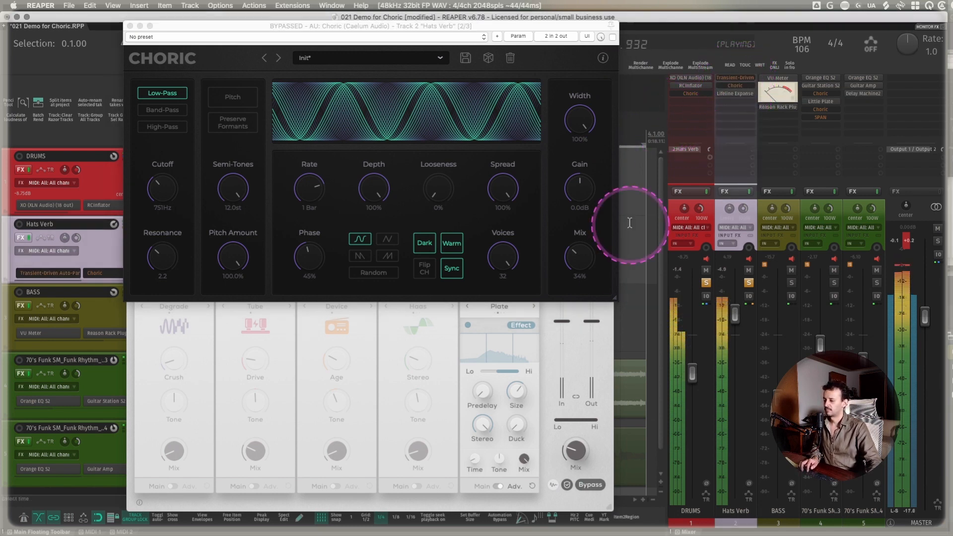
click(598, 334)
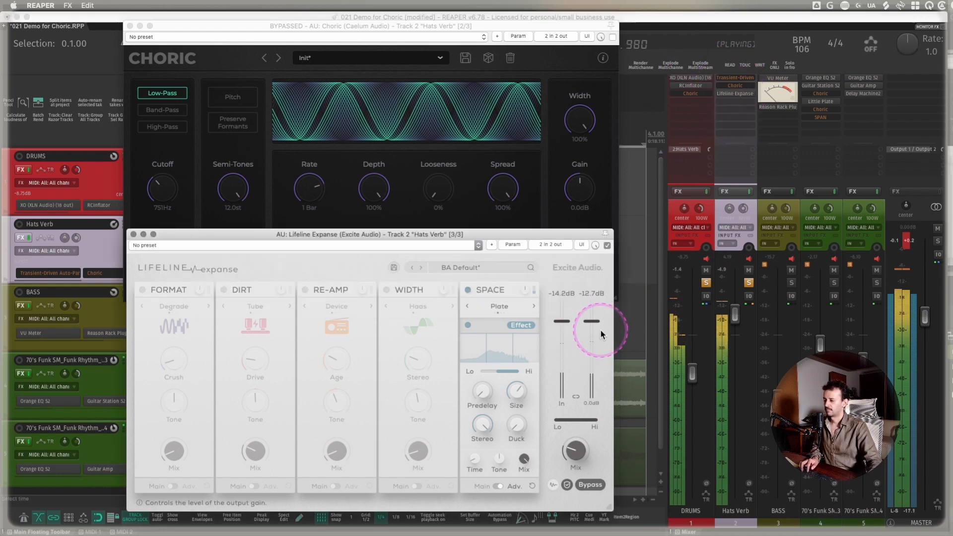
click(590, 484)
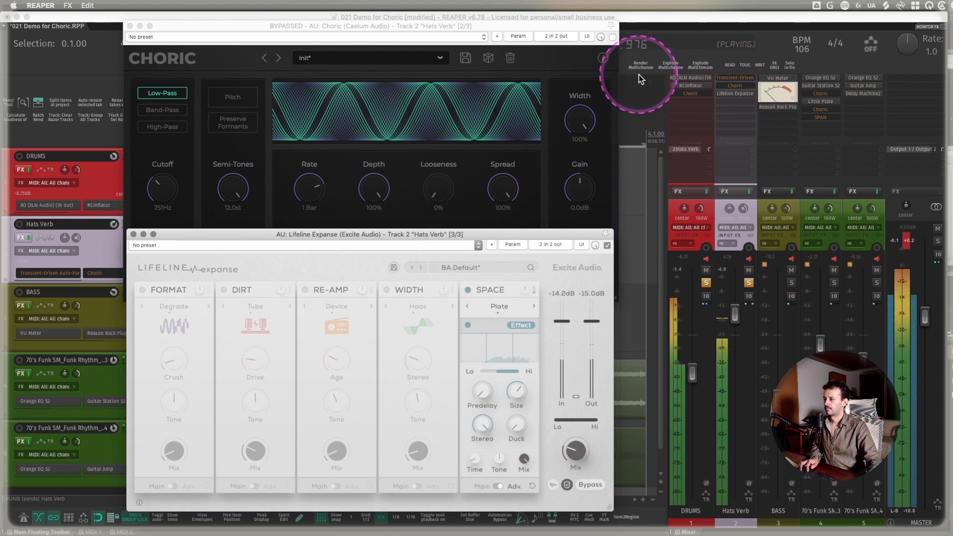
Re-enable Choric and Transient-Driven Auto-Pan on Hats Verb during playback
click(599, 57)
click(613, 37)
click(735, 78)
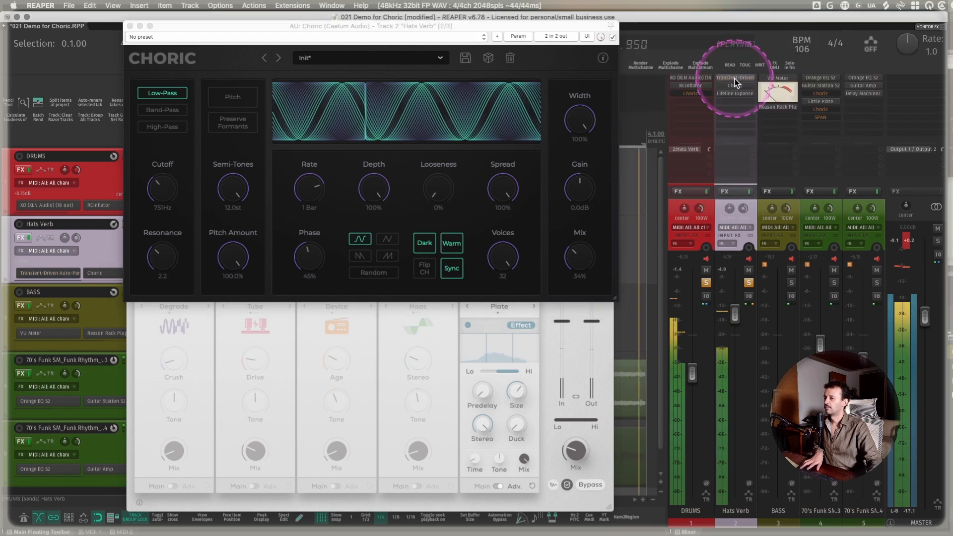
Stop playback and clear the solos on the DRUMS and Hats Verb tracks
click(762, 140)
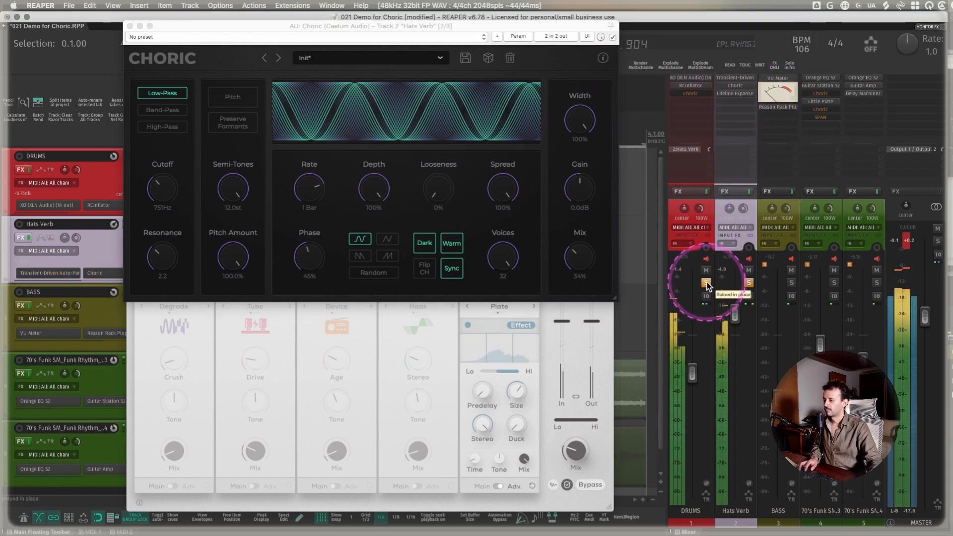
key(space)
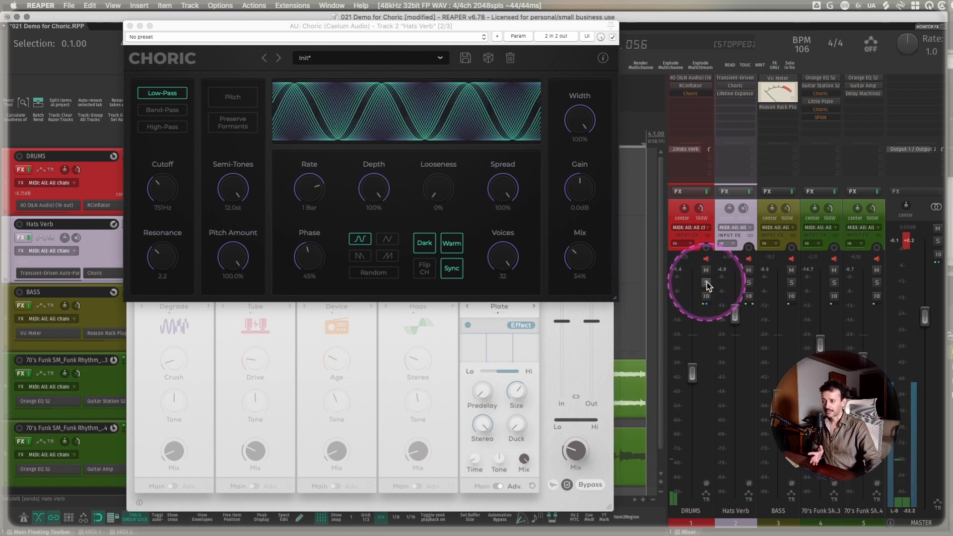
click(706, 283)
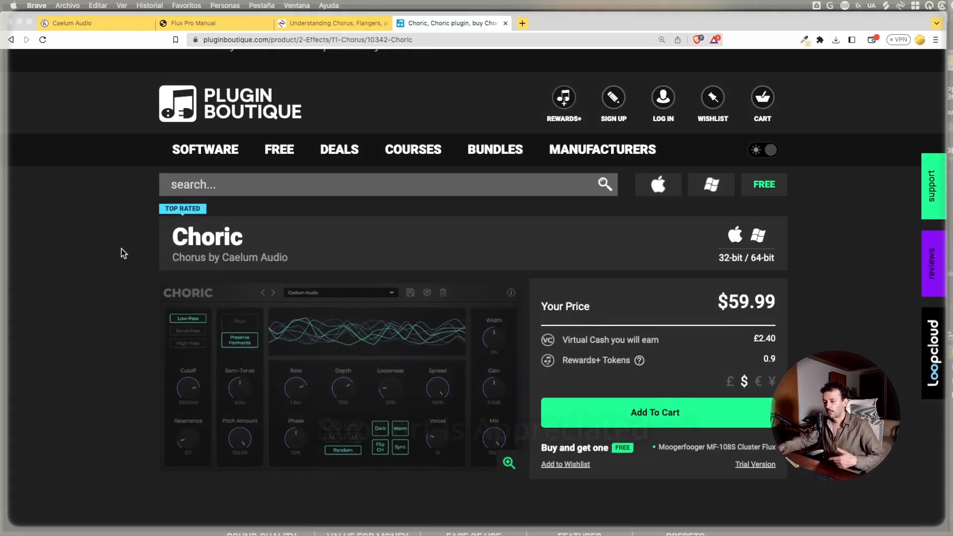
Switch to the Brave browser and view Choric's product page on Plugin Boutique
scroll(121, 250, down, 1)
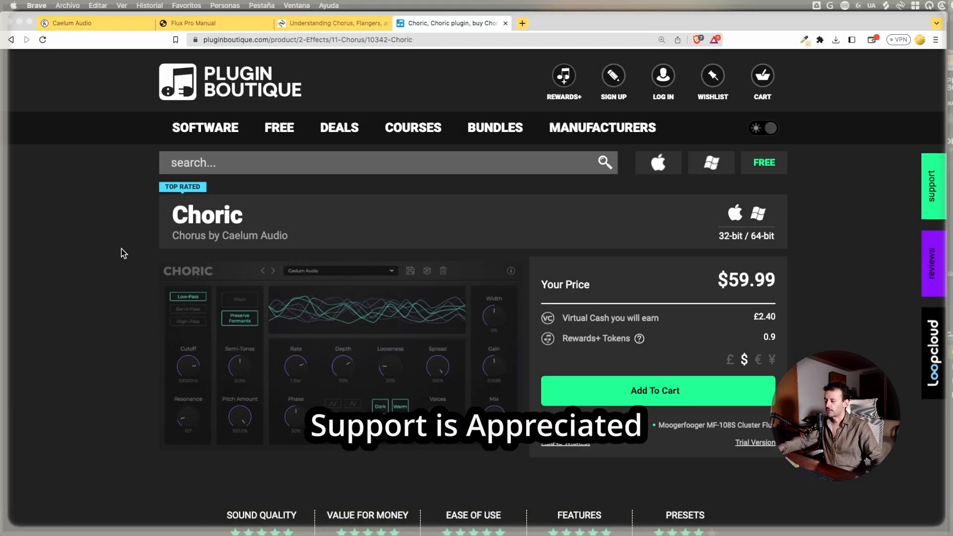